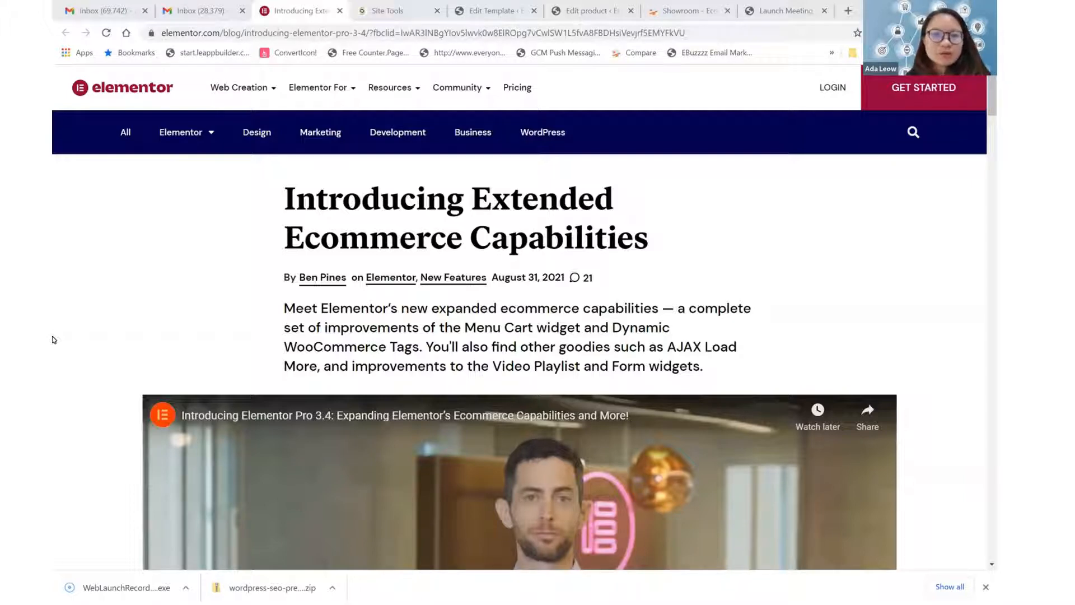
# - Read the article's introduction and its Menu Cart Widget section on the custom-designed cart
pyautogui.scroll(-1, 53, 340)
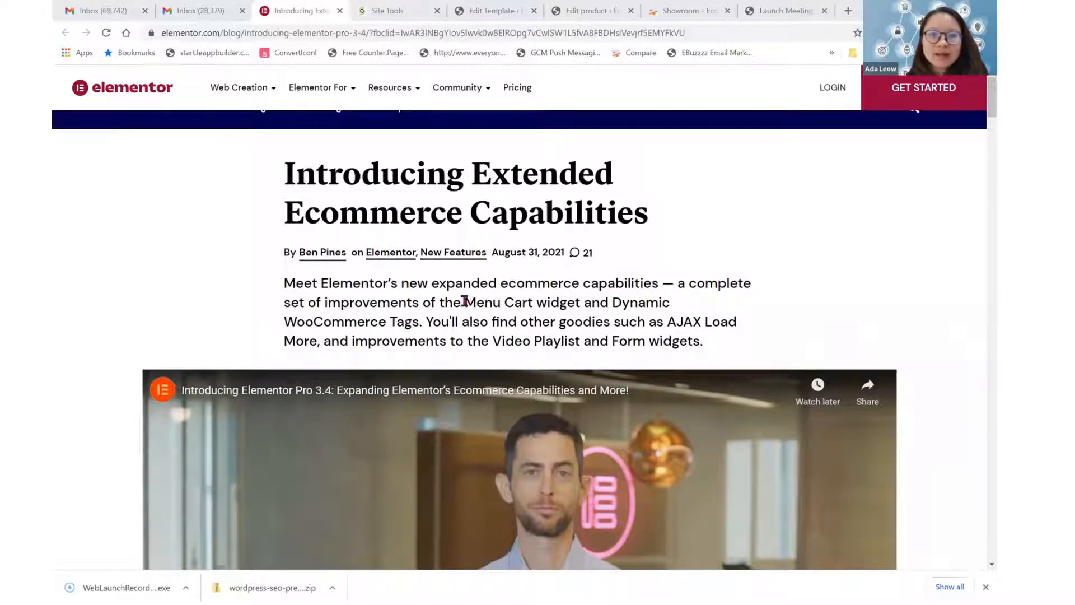
pyautogui.moveTo(464, 301); pyautogui.dragTo(580, 302)
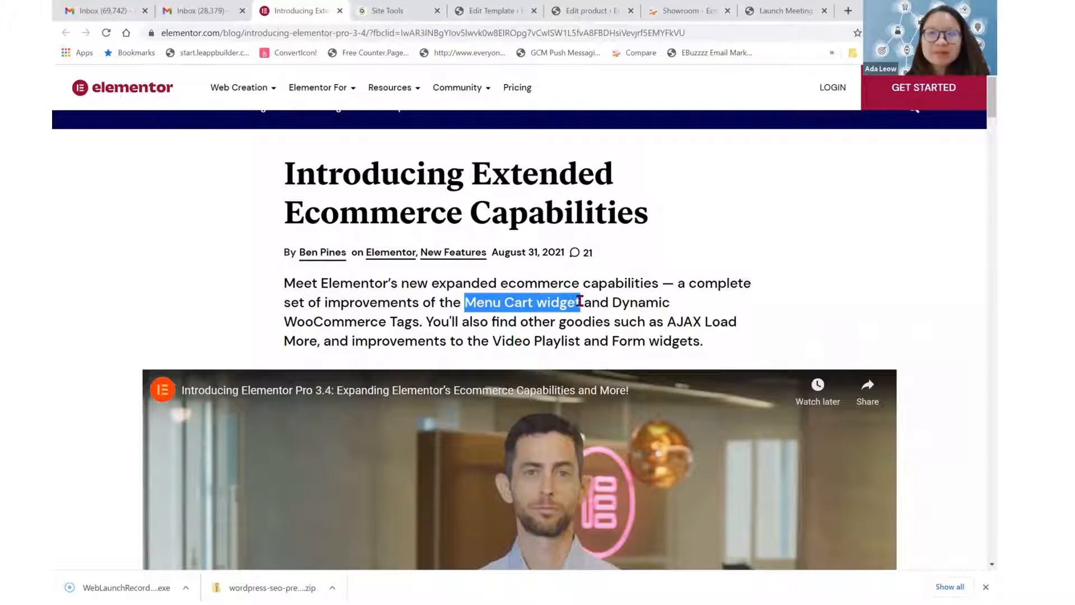
pyautogui.scroll(-3, 200, 278)
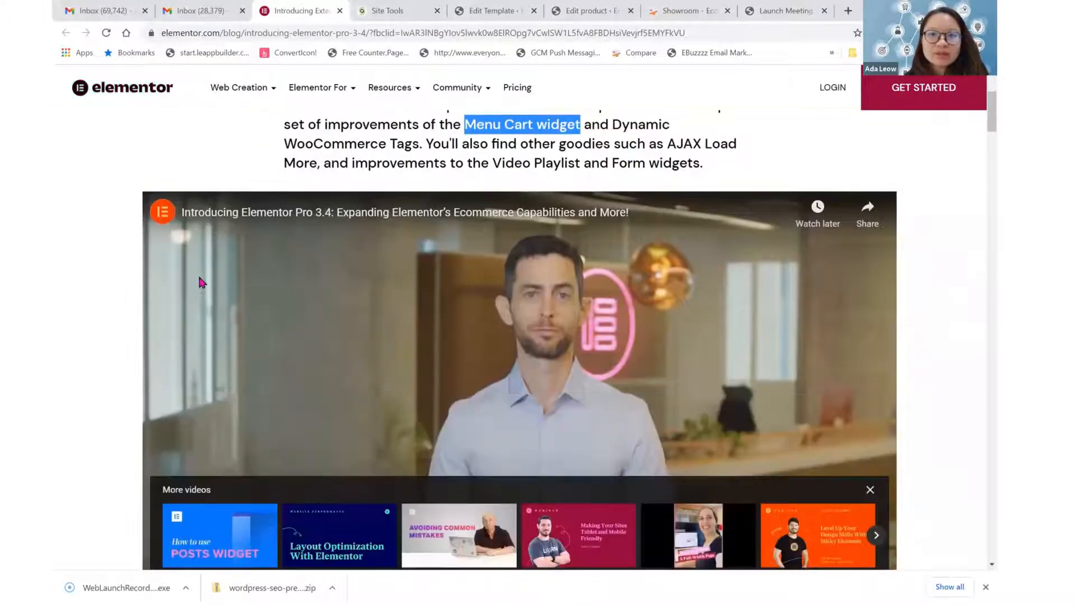
pyautogui.scroll(-8, 199, 278)
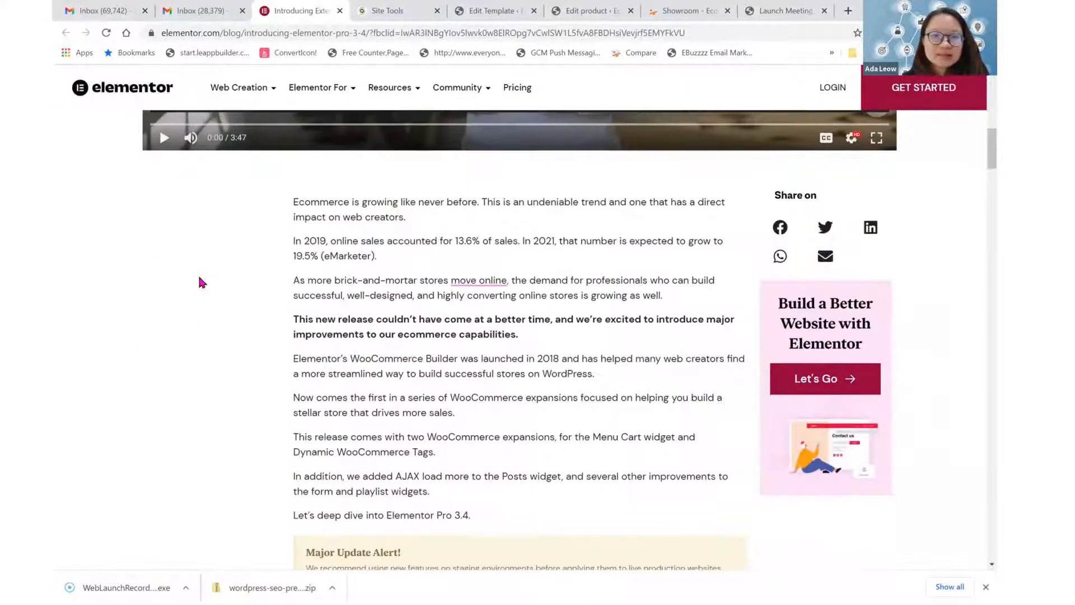
pyautogui.scroll(-3, 199, 278)
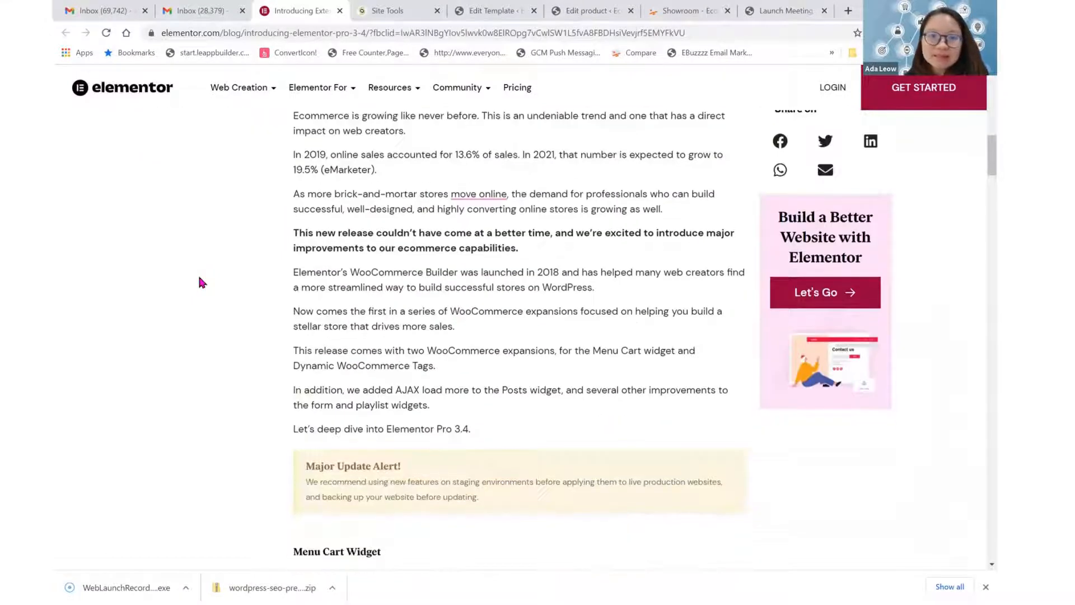
pyautogui.scroll(-5, 199, 278)
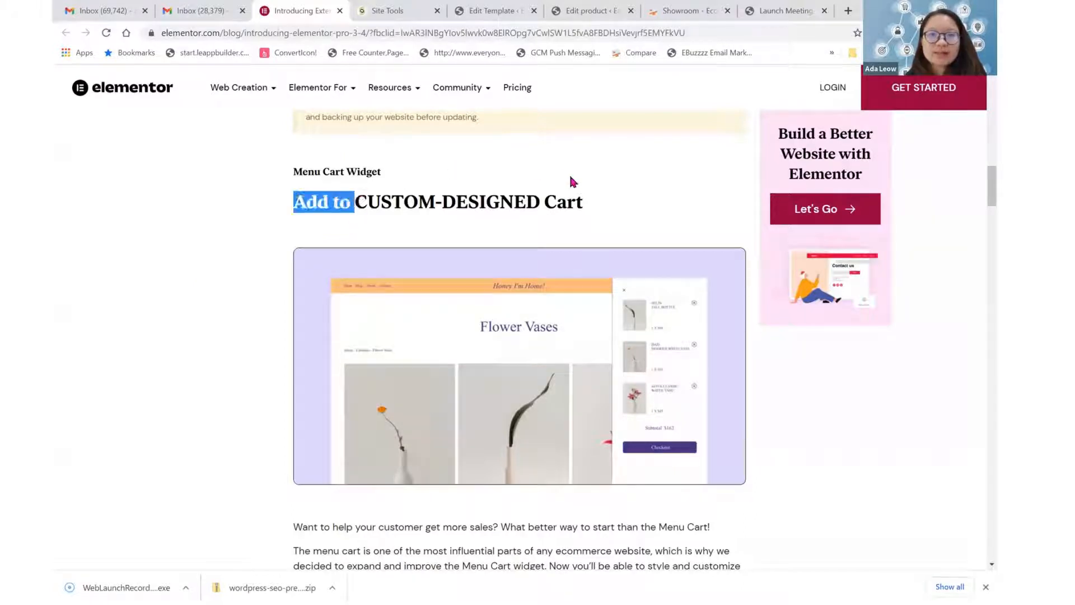
pyautogui.moveTo(570, 182); pyautogui.dragTo(587, 211)
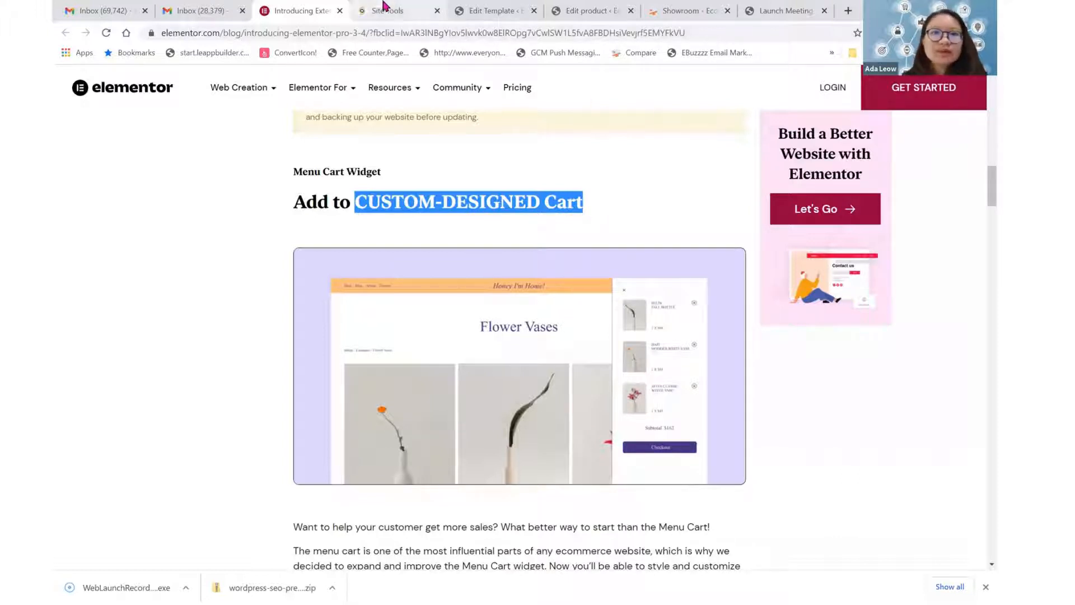
# - Switch to the Elementor Header #72 template in WordPress and open it for editing with Elementor
pyautogui.click(492, 8)
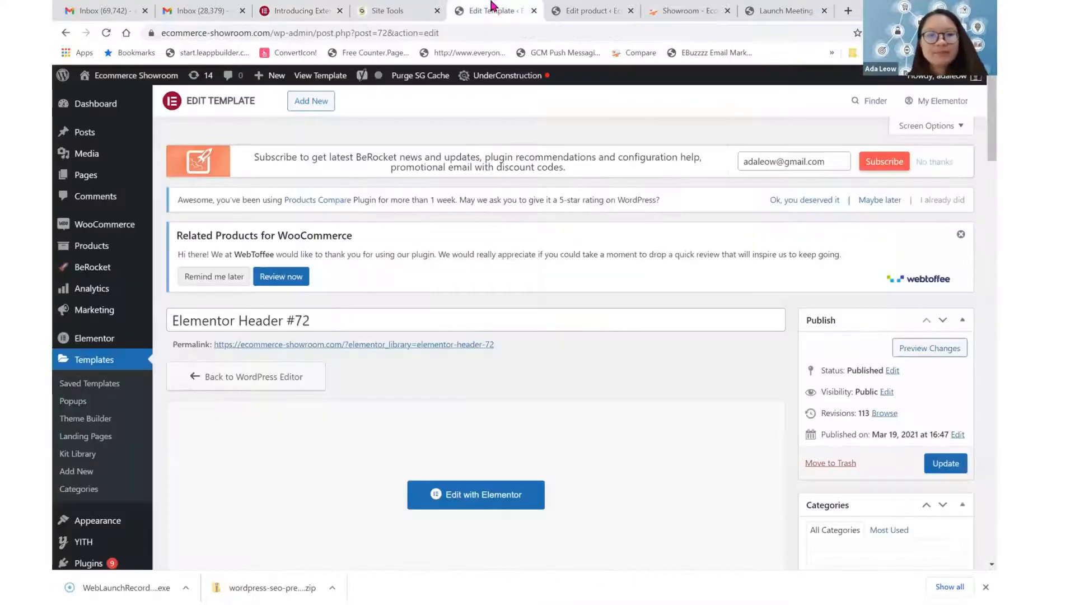
pyautogui.scroll(-1, 523, 368)
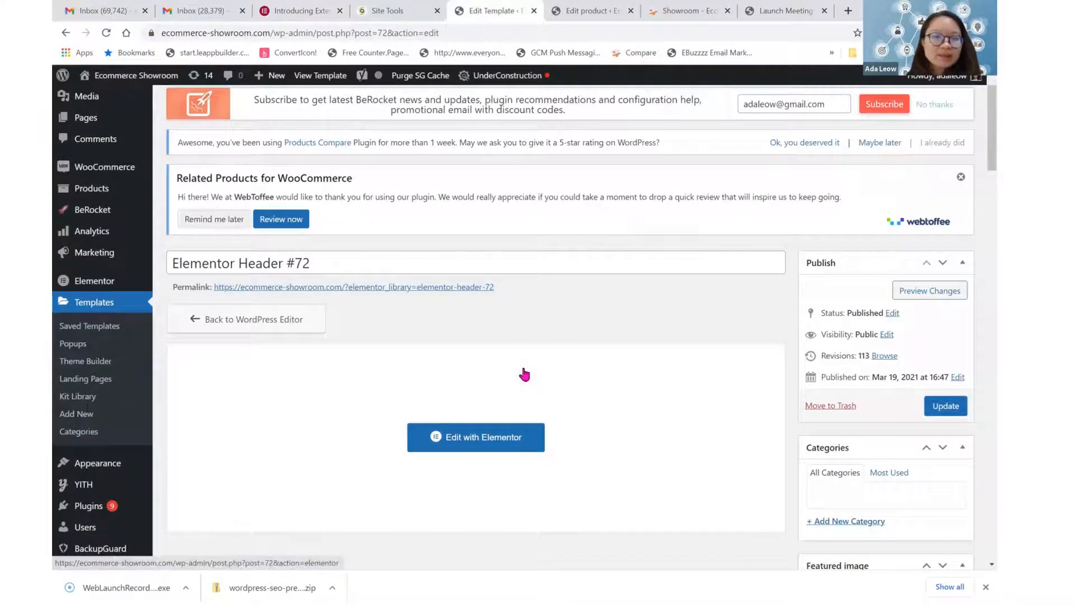
pyautogui.click(471, 442)
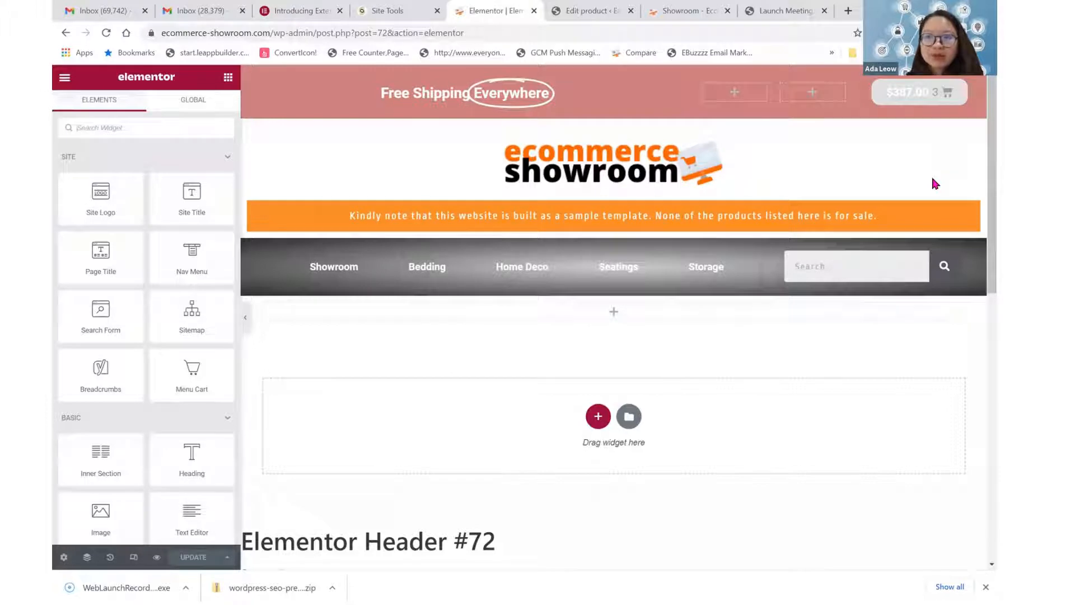
# - Preview the side cart from the header's menu cart widget and show the widget's style settings
pyautogui.click(906, 100)
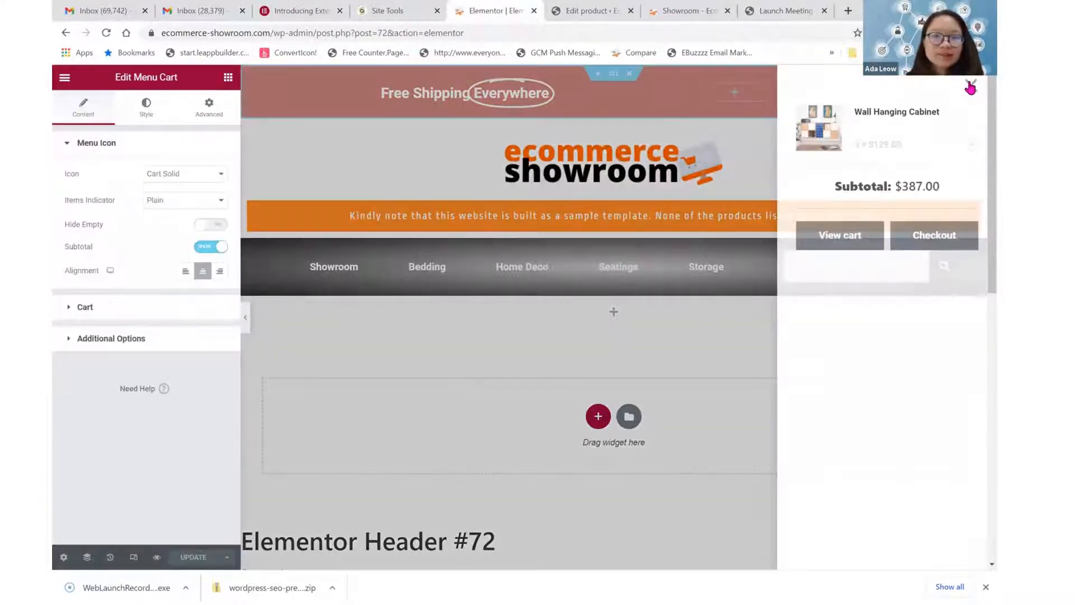
pyautogui.click(970, 88)
pyautogui.click(916, 96)
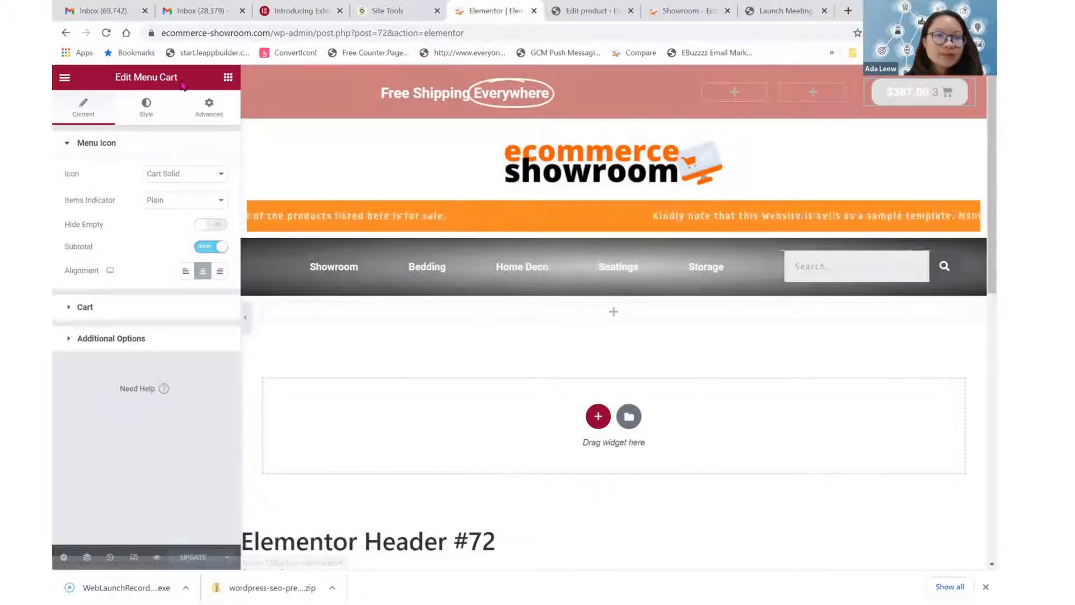
pyautogui.click(144, 112)
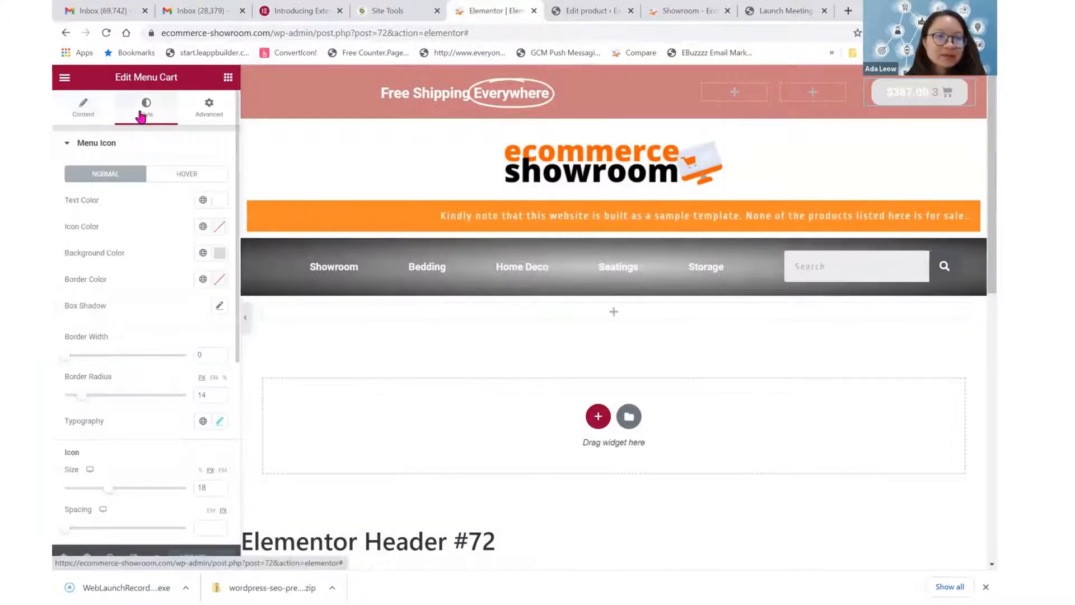
# - Set the cart's background color to light grey and preview it in the side cart
pyautogui.click(70, 145)
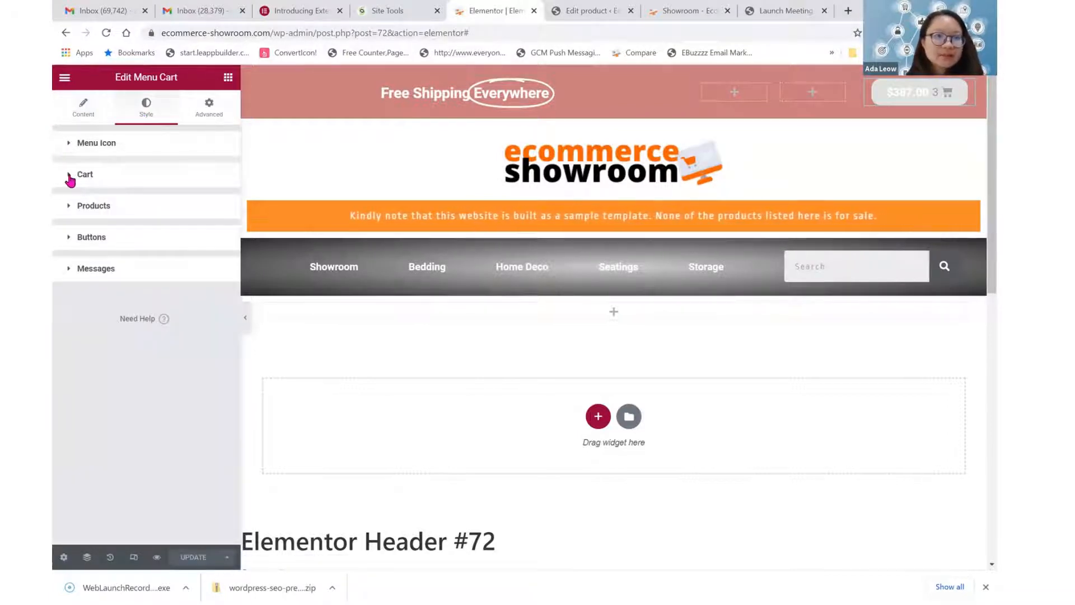
pyautogui.click(69, 177)
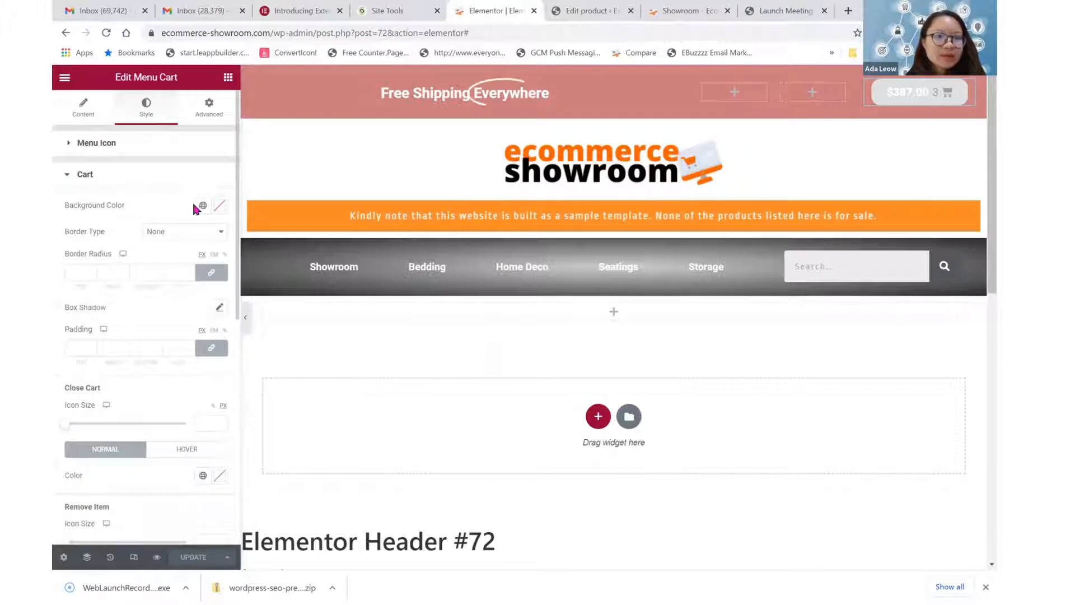
pyautogui.click(221, 206)
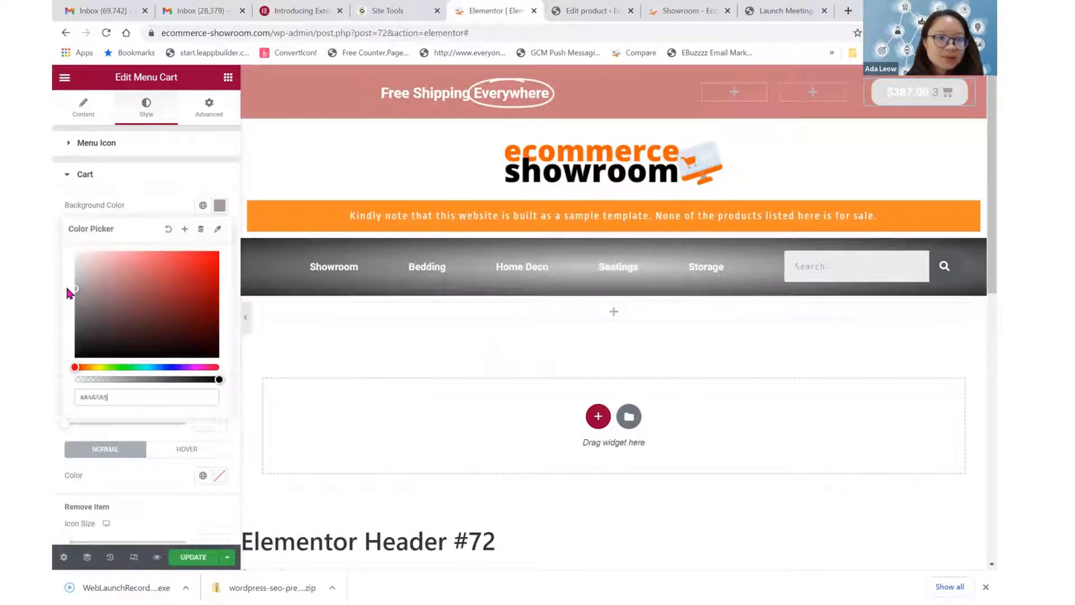
pyautogui.click(146, 178)
pyautogui.click(919, 92)
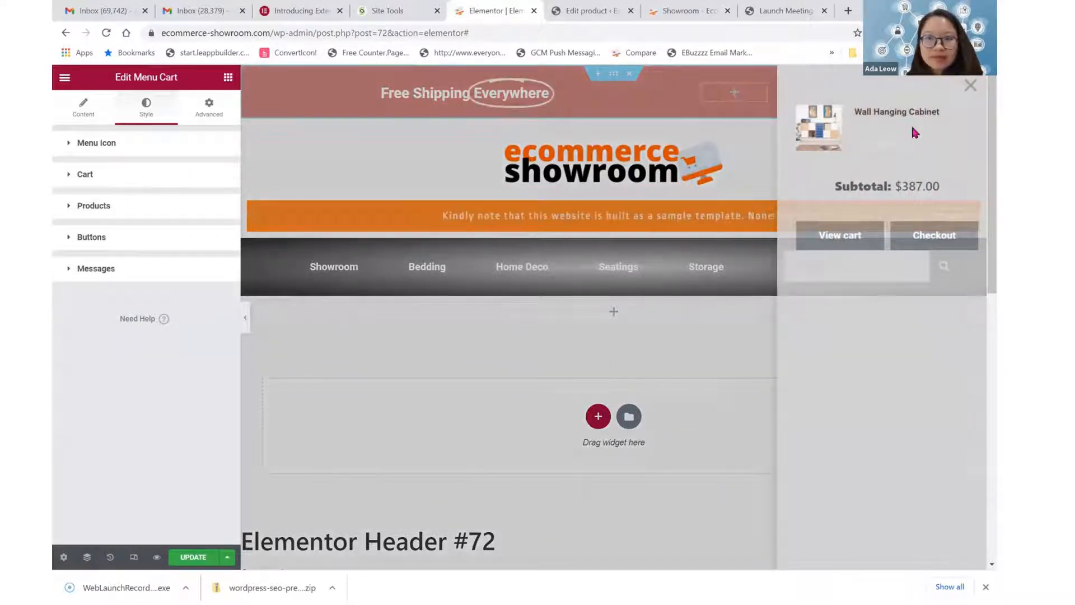
pyautogui.click(352, 233)
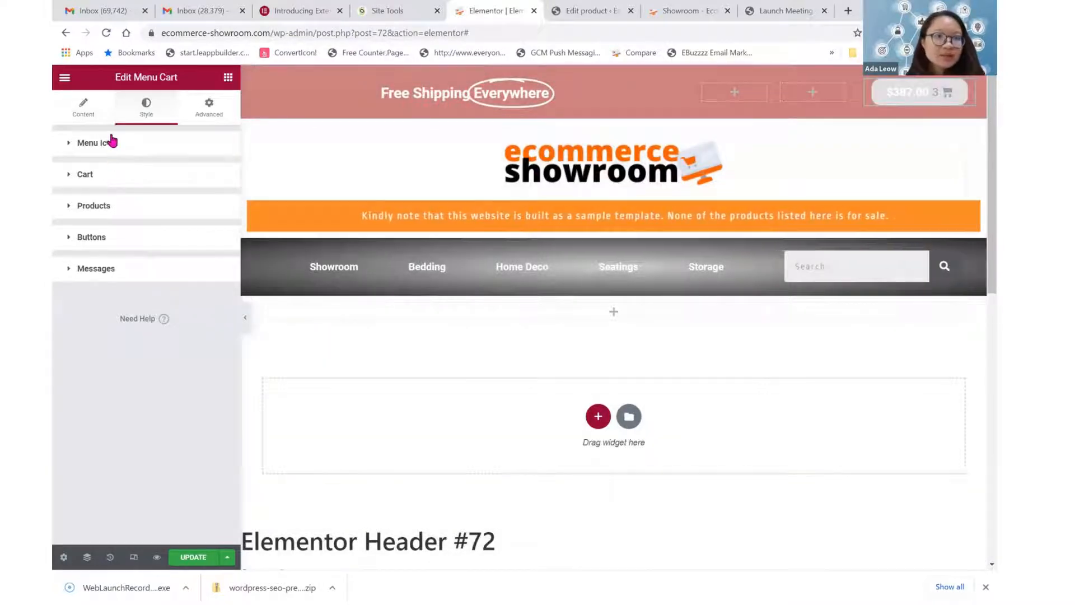
# - Set the cart's background color to #444343 and preview it in the side cart
pyautogui.click(113, 176)
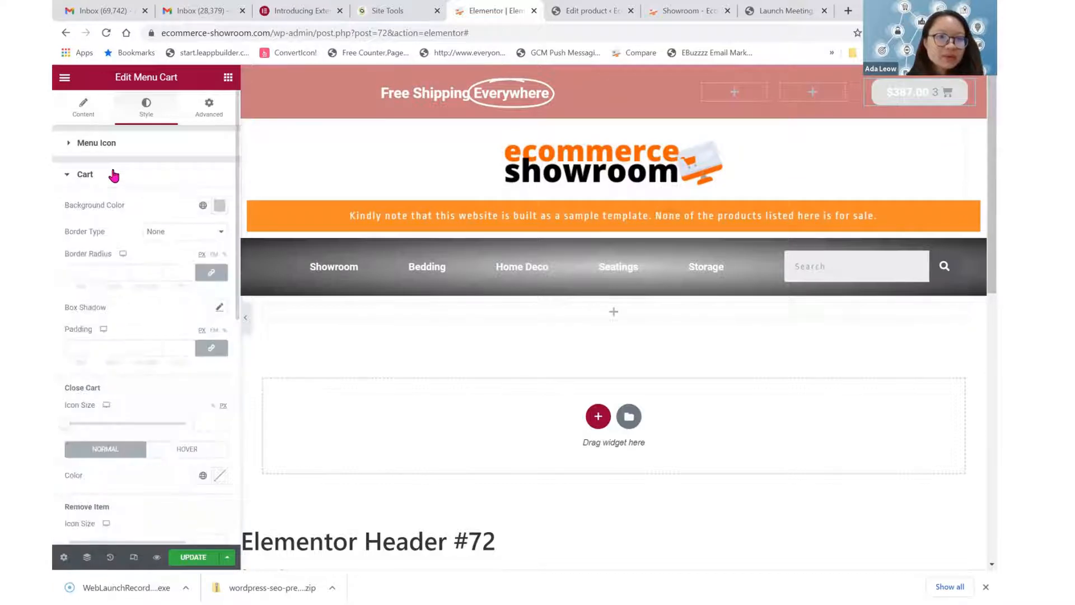
pyautogui.click(220, 204)
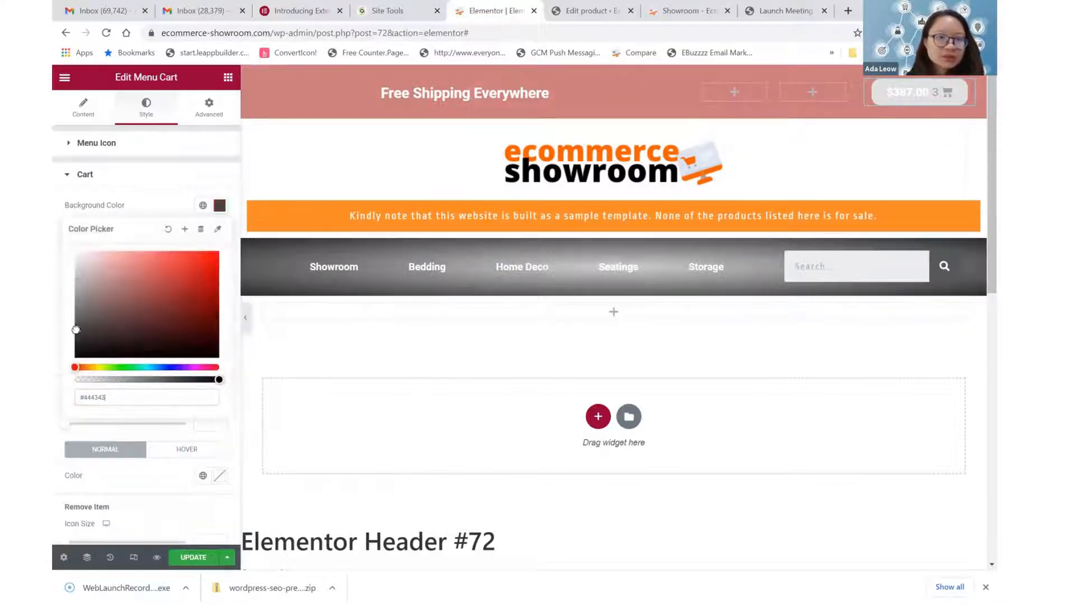
pyautogui.click(919, 91)
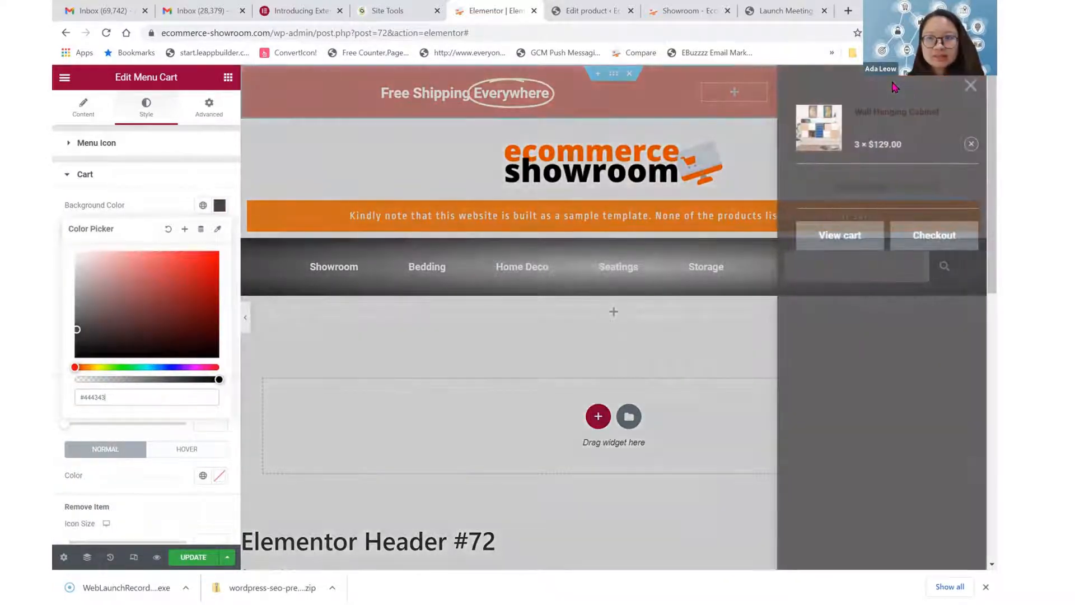
pyautogui.click(730, 196)
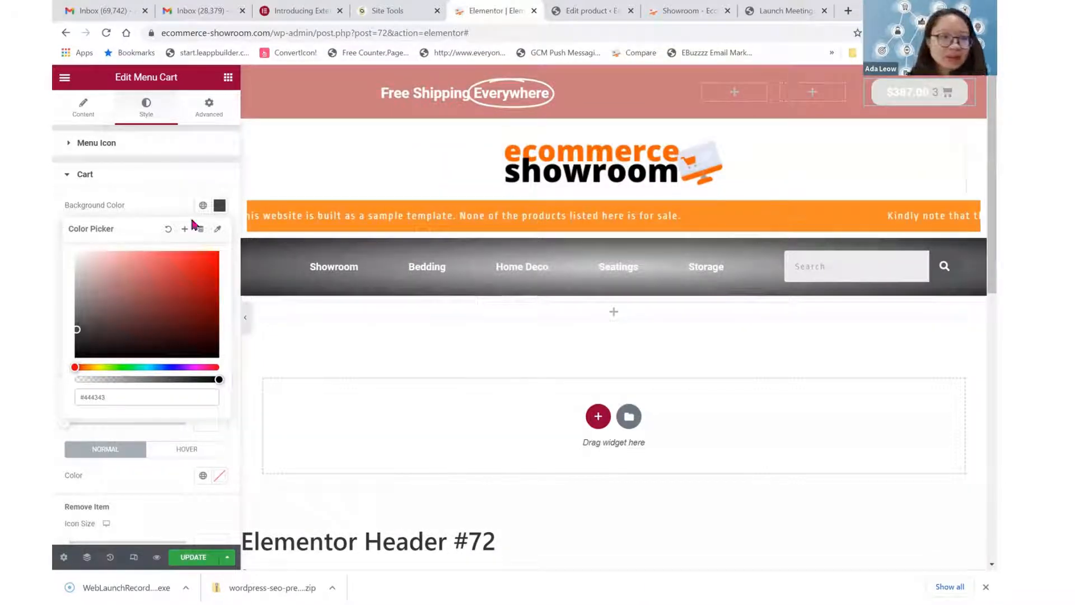
pyautogui.click(142, 185)
pyautogui.click(113, 175)
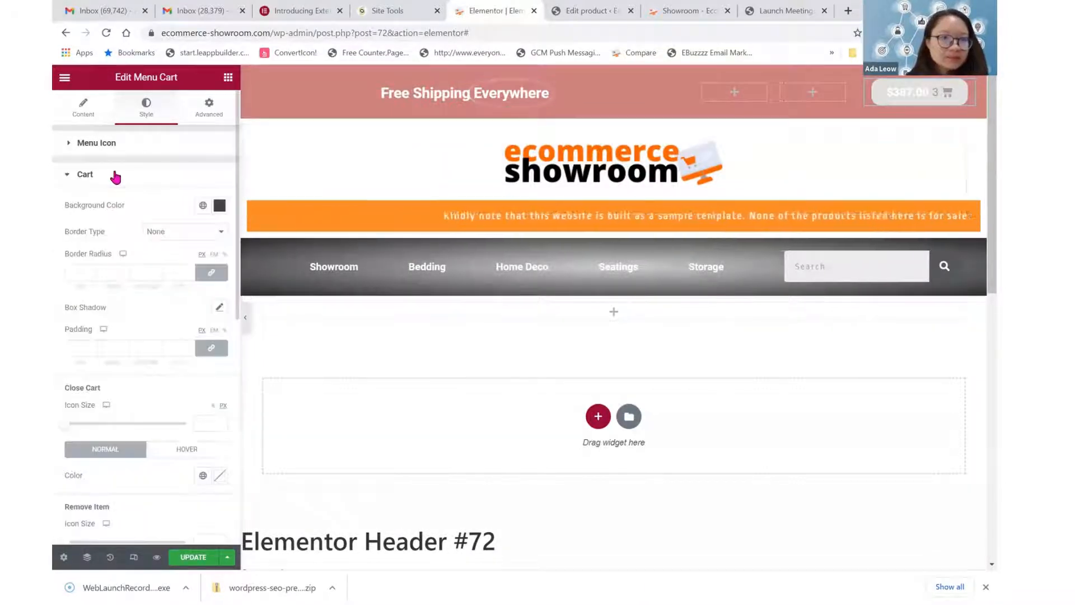
# - Give the cart a solid border 16 px wide on all sides and preview it
pyautogui.click(168, 232)
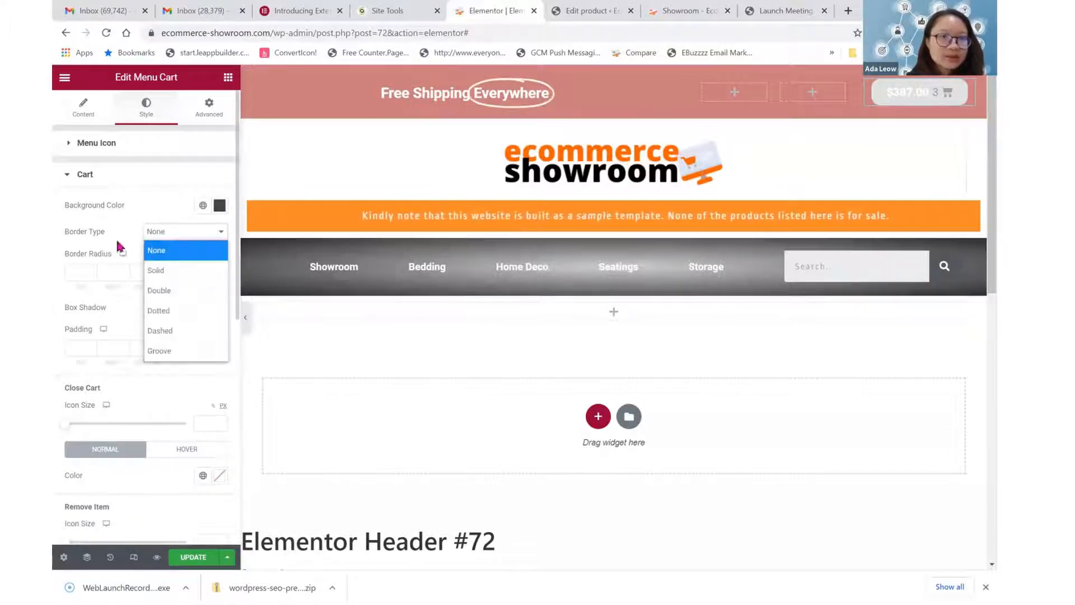
pyautogui.click(187, 270)
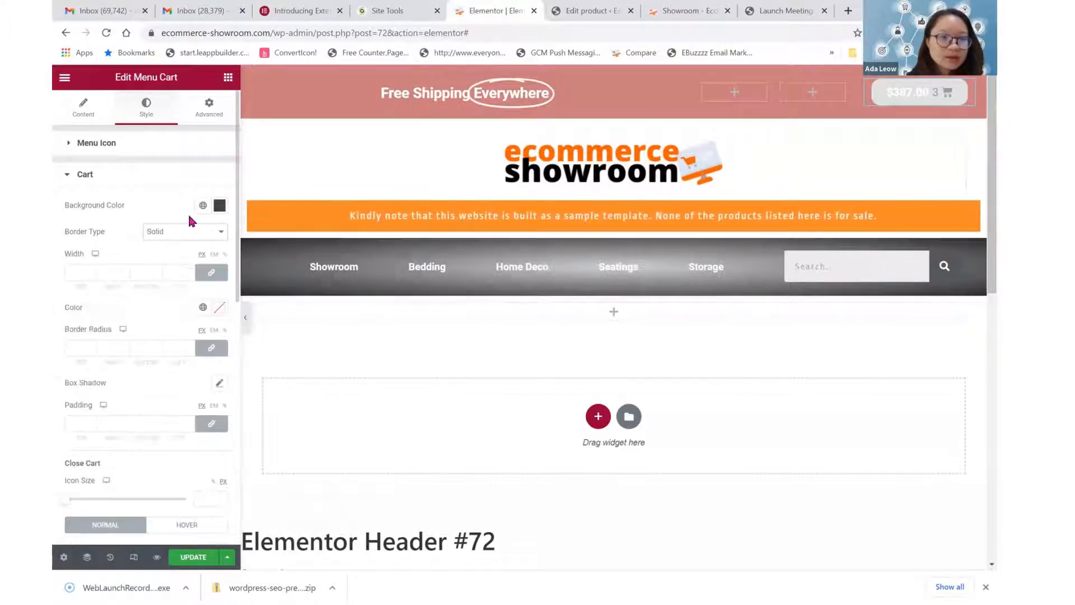
pyautogui.click(879, 104)
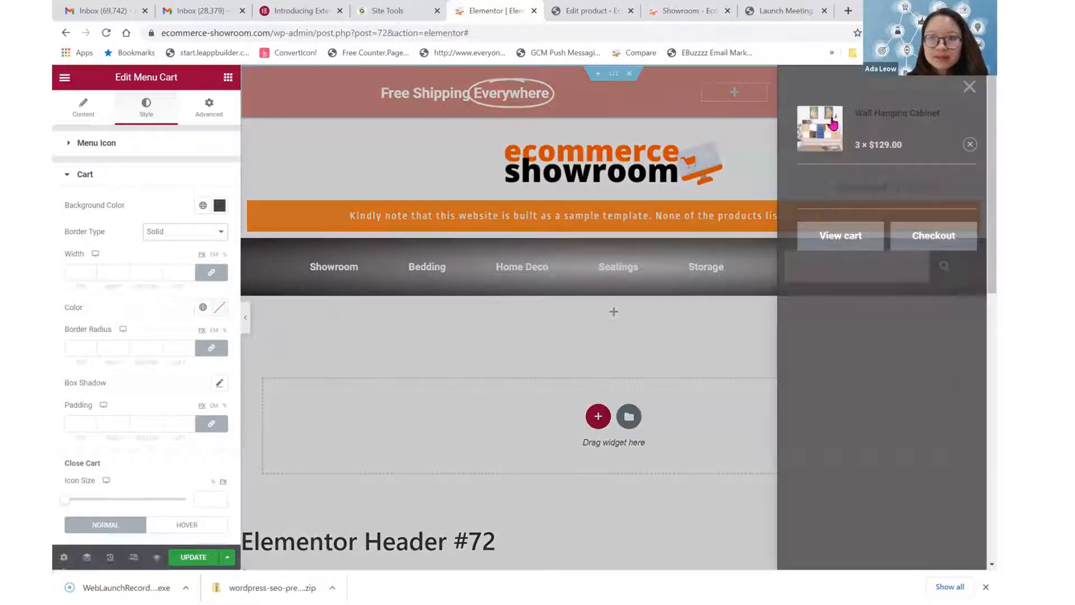
pyautogui.click(260, 263)
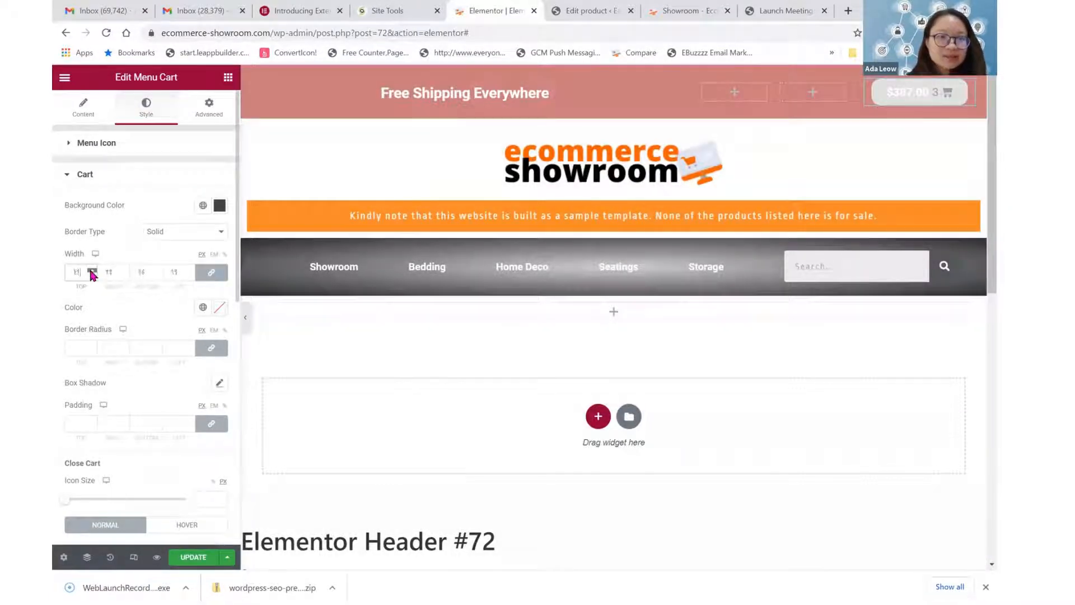
pyautogui.click(924, 102)
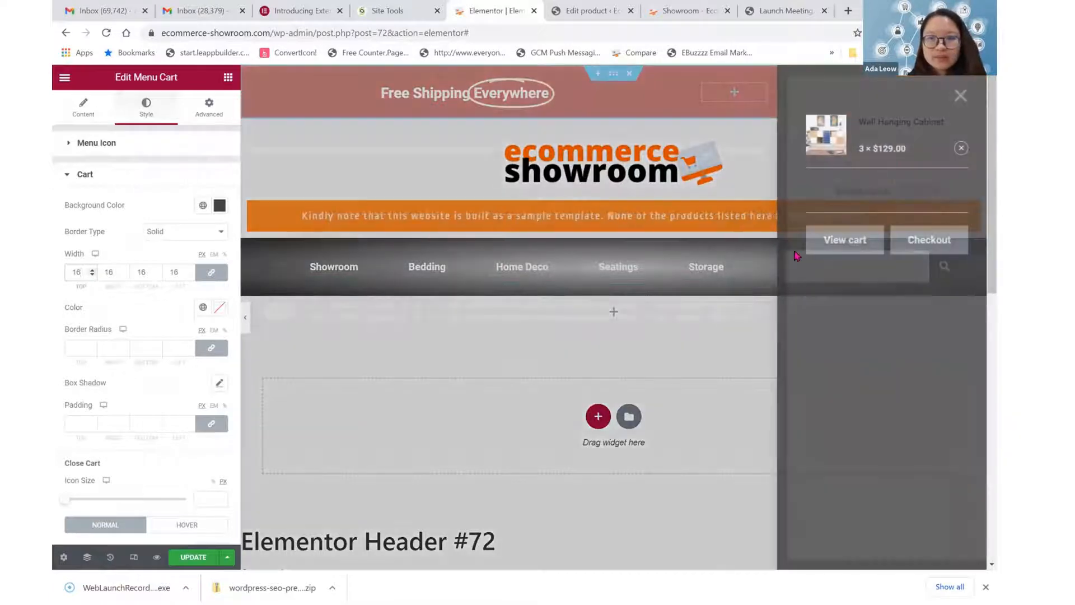
pyautogui.click(242, 309)
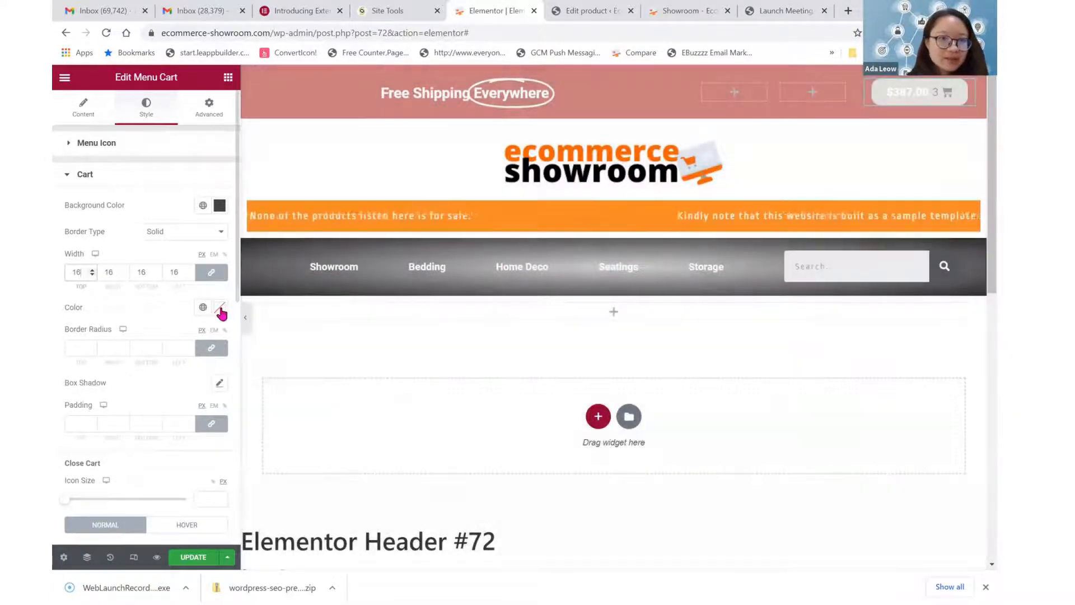
# - Set the cart's border color to #CE6161 and preview it in the side cart
pyautogui.click(221, 312)
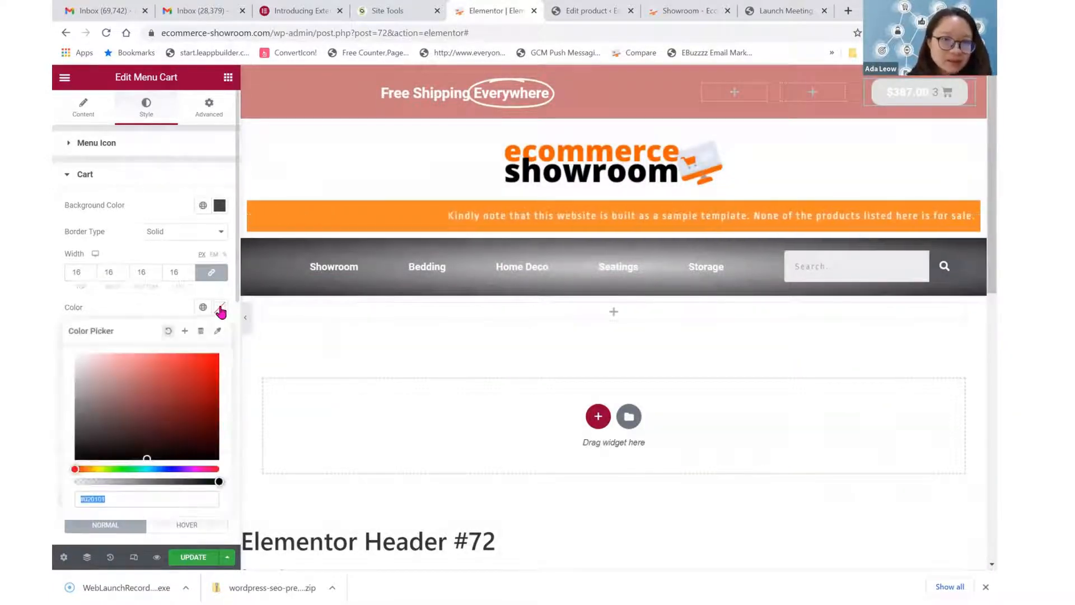
pyautogui.click(151, 372)
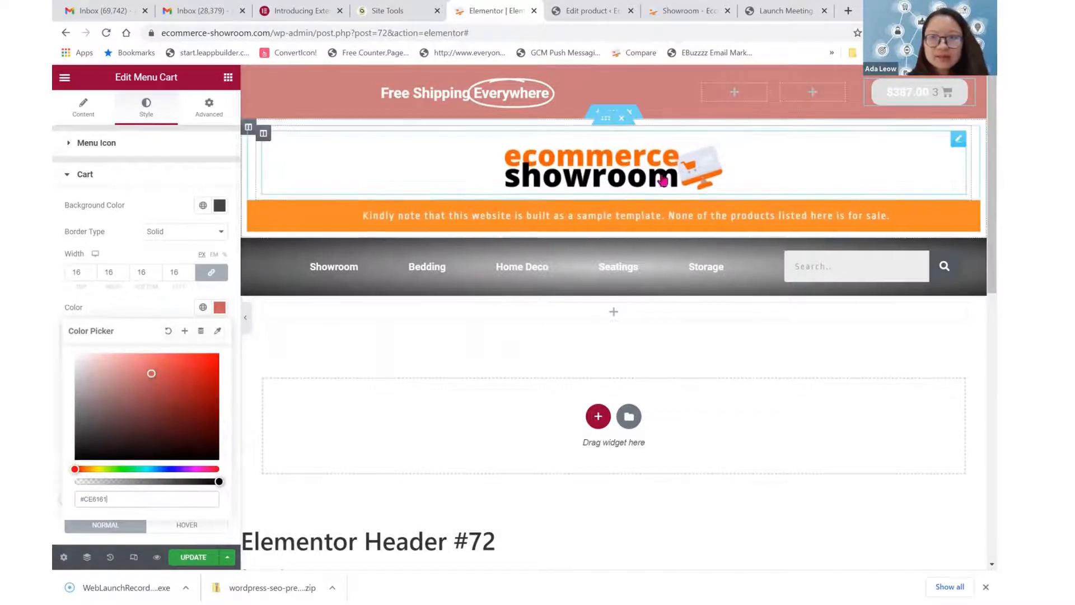
pyautogui.click(890, 88)
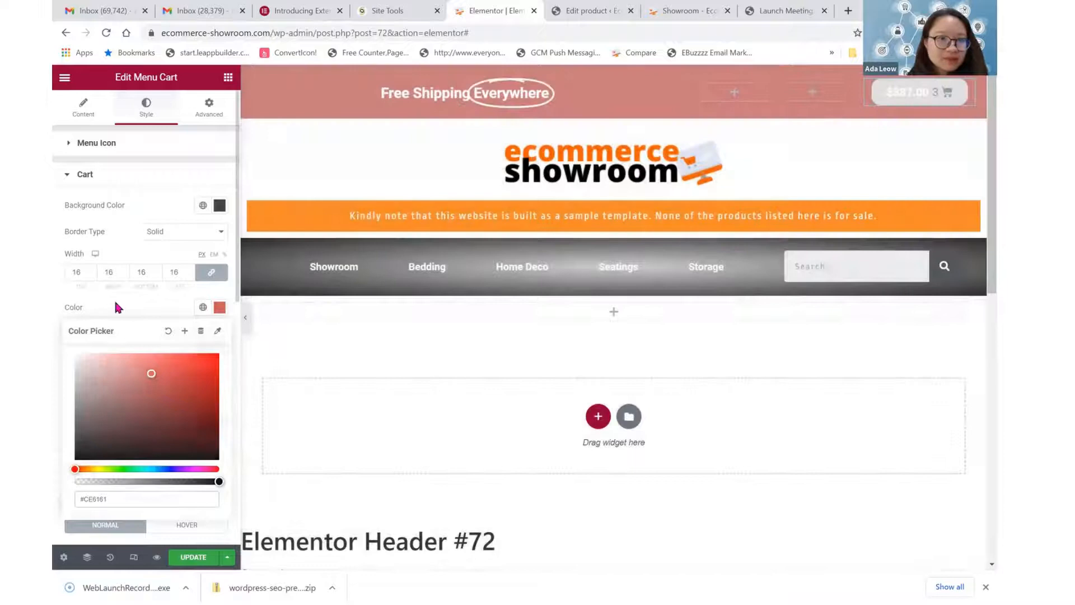
pyautogui.click(114, 297)
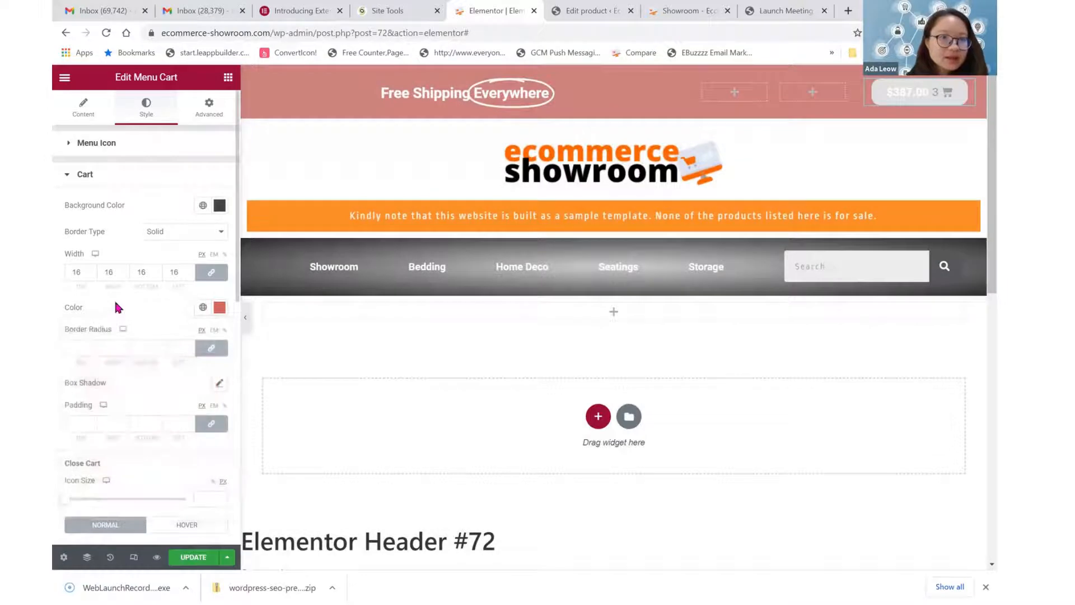
# - Set the cart's border radius to 15 px on all corners and preview the side cart
pyautogui.scroll(-2, 113, 297)
pyautogui.click(92, 255)
pyautogui.write('15')
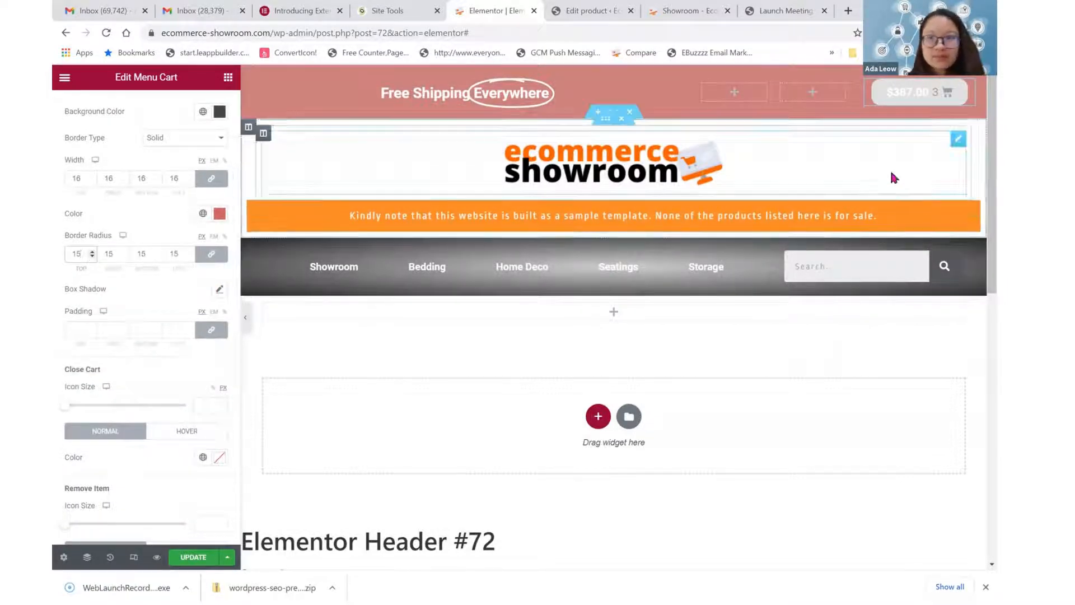
pyautogui.click(906, 98)
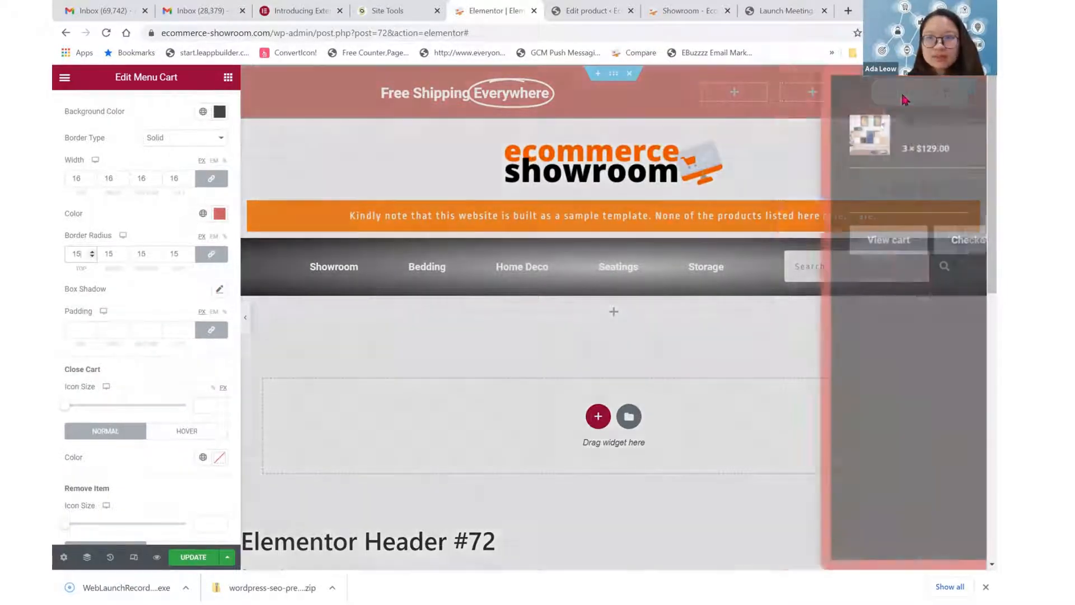
# - Add a box shadow with a blur of 10 to the cart and preview it in the side cart
pyautogui.click(717, 106)
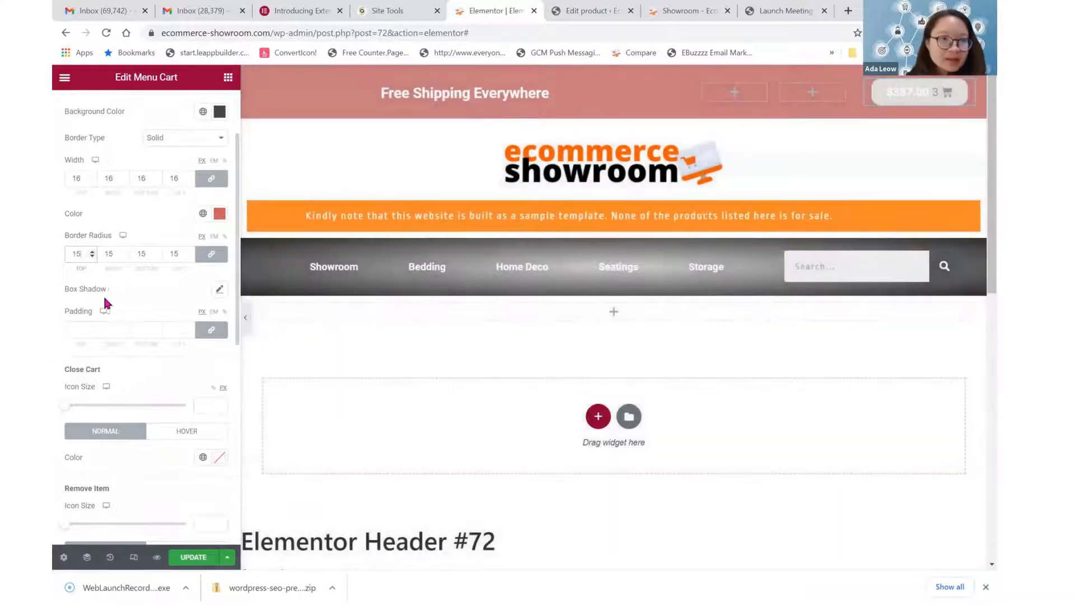
pyautogui.click(219, 292)
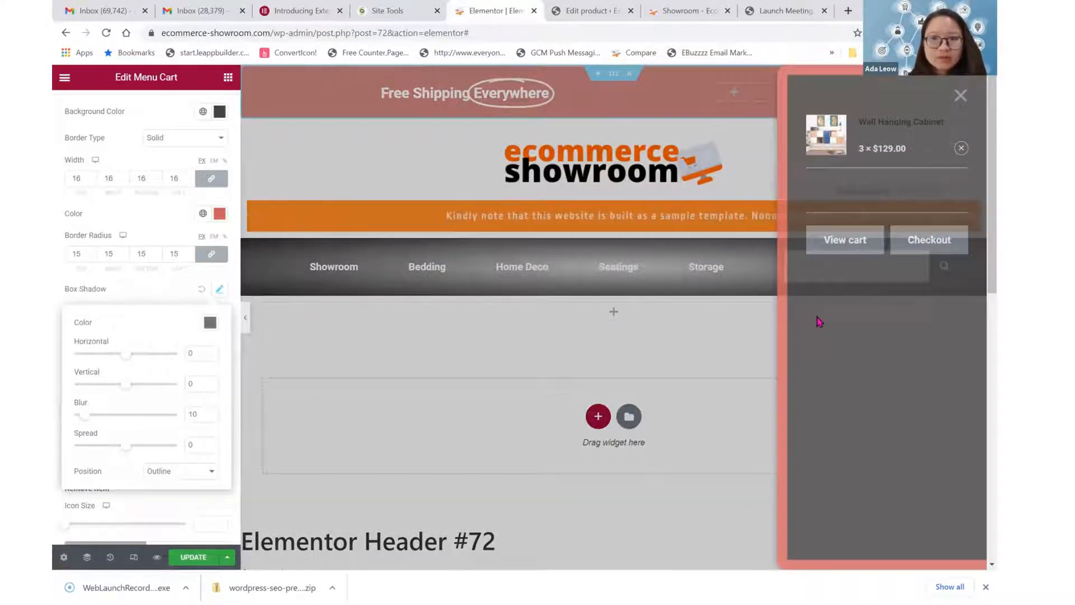
pyautogui.click(343, 305)
pyautogui.click(136, 290)
# - Set the cart's padding to 7 px on all sides and preview the side cart, including its close icon
pyautogui.scroll(-2, 135, 291)
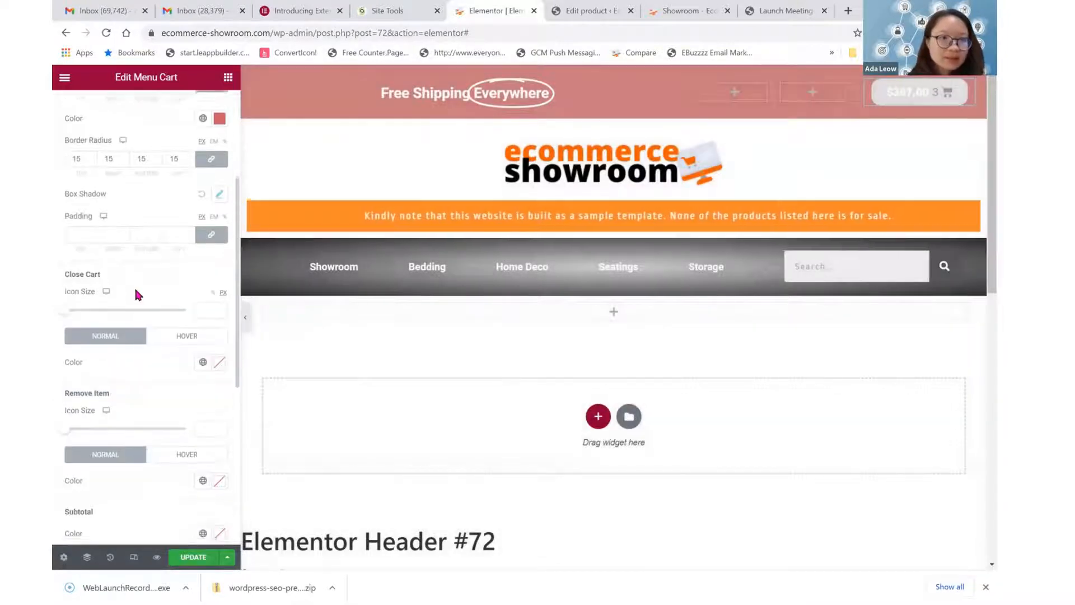
pyautogui.click(93, 230)
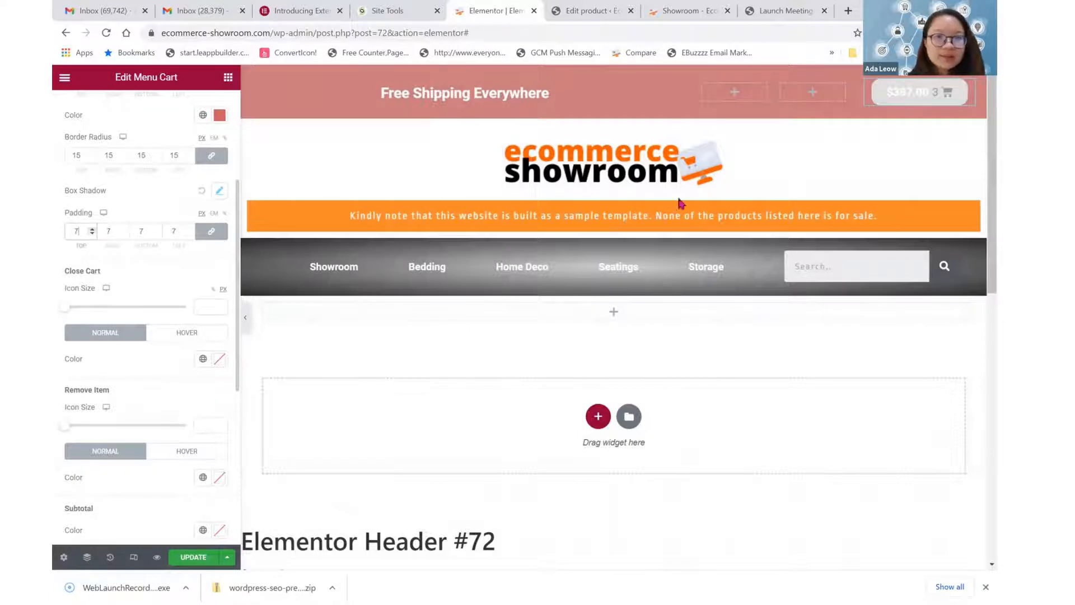
pyautogui.click(891, 94)
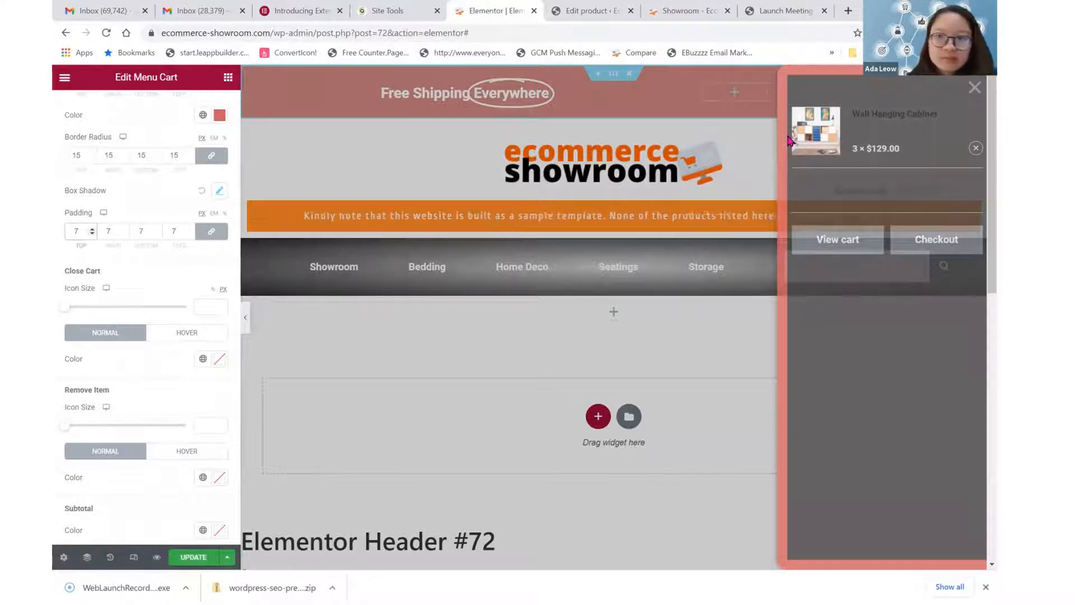
pyautogui.click(672, 307)
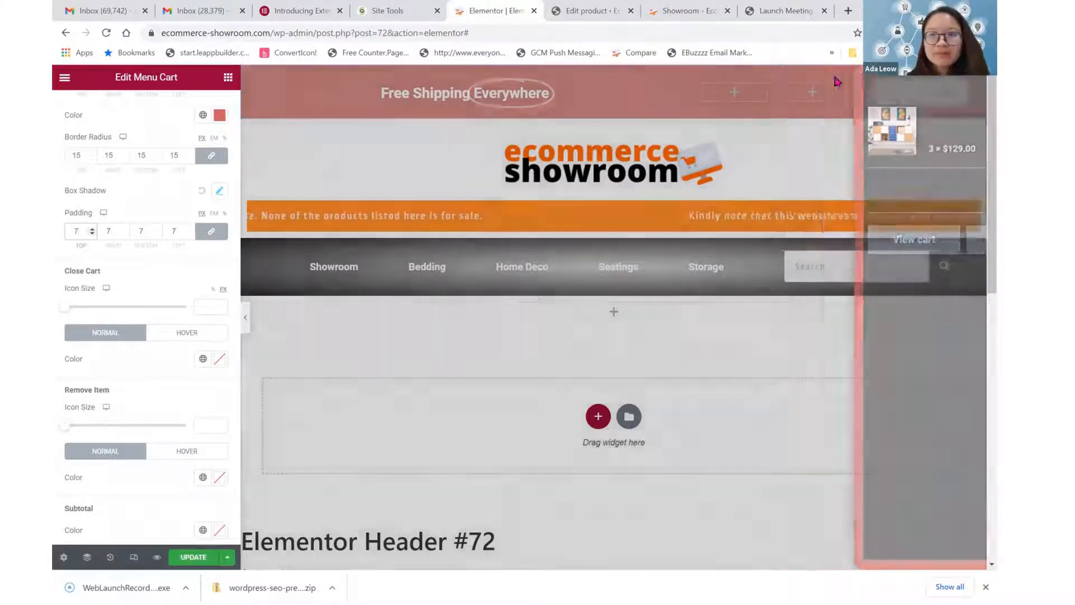
pyautogui.click(914, 94)
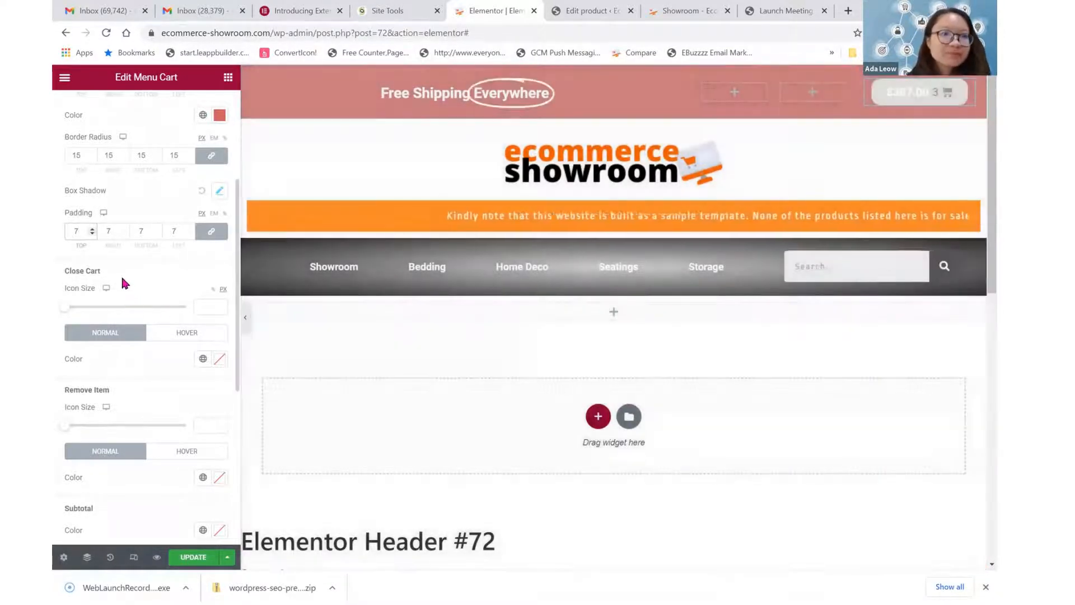
pyautogui.scroll(-3, 120, 277)
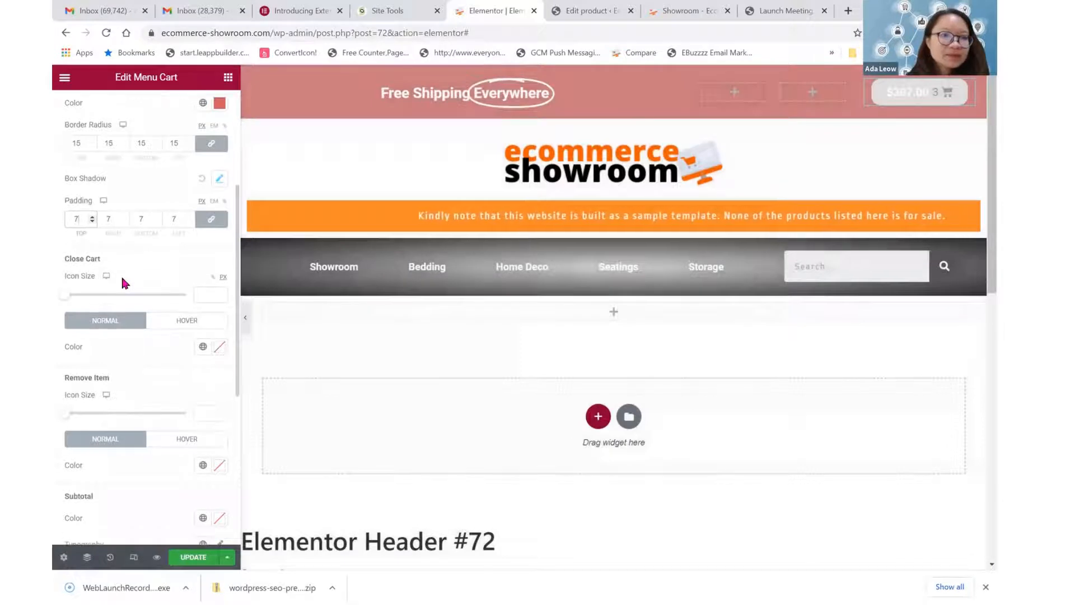
pyautogui.click(913, 91)
pyautogui.click(977, 88)
pyautogui.click(945, 100)
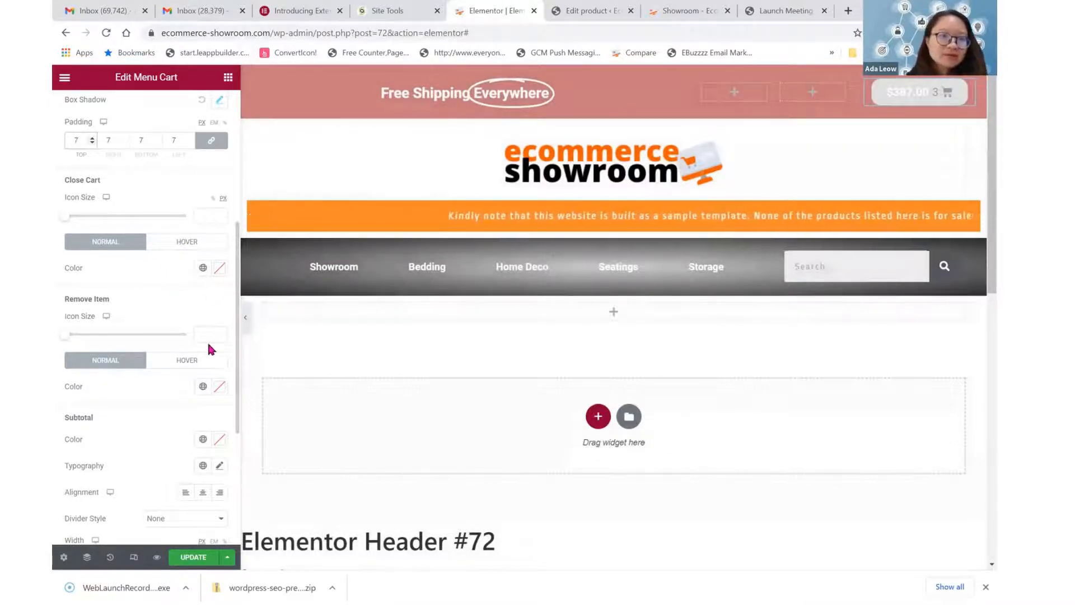
# - Set the subtotal's text color to white and preview it in the side cart
pyautogui.scroll(-3, 207, 351)
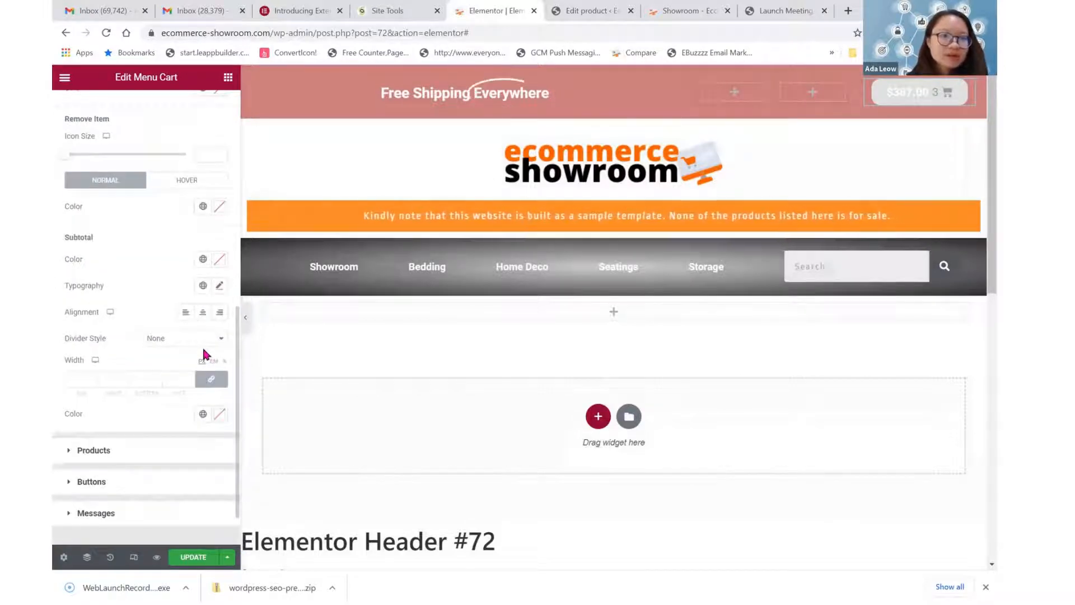
pyautogui.click(912, 92)
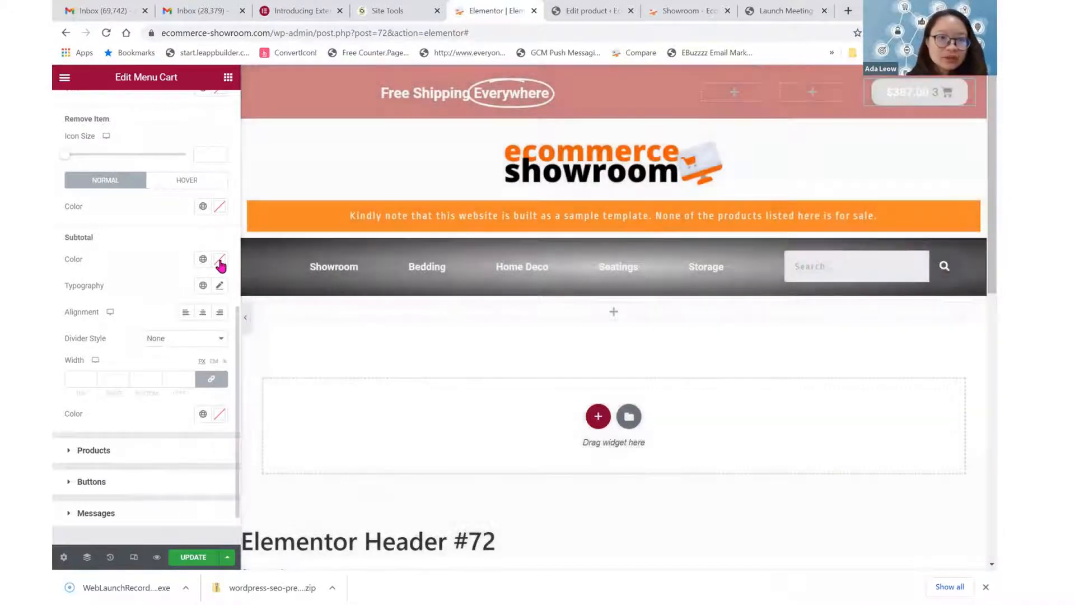
pyautogui.click(219, 259)
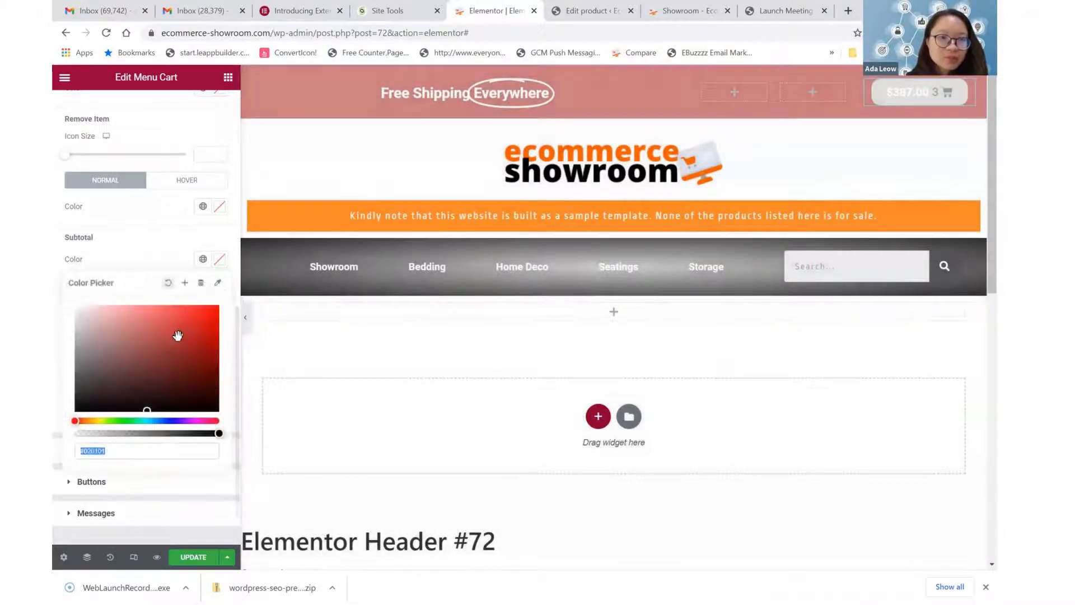
pyautogui.click(115, 254)
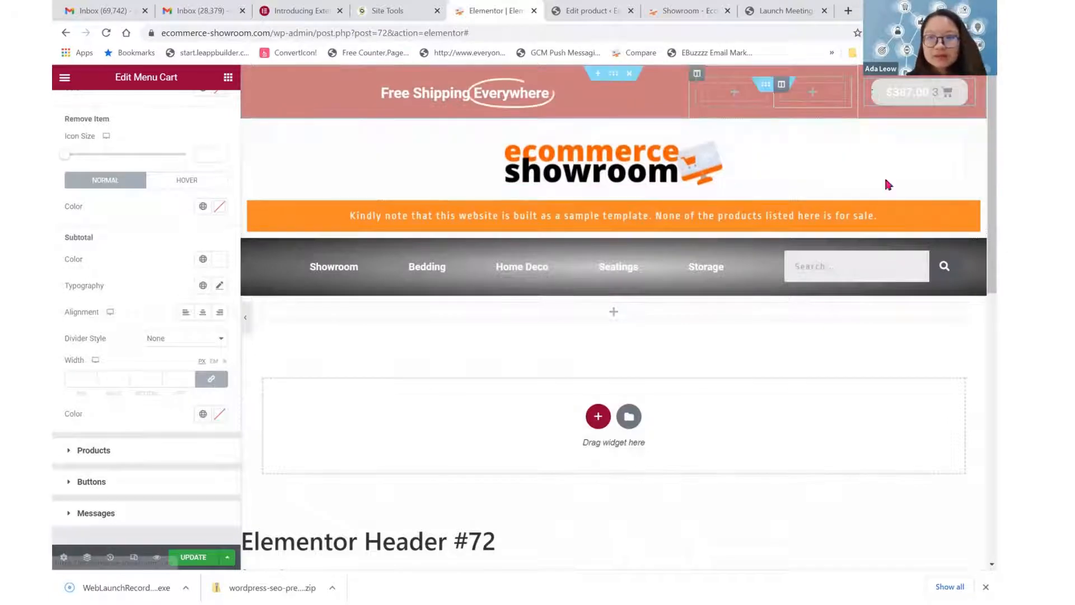
pyautogui.click(918, 93)
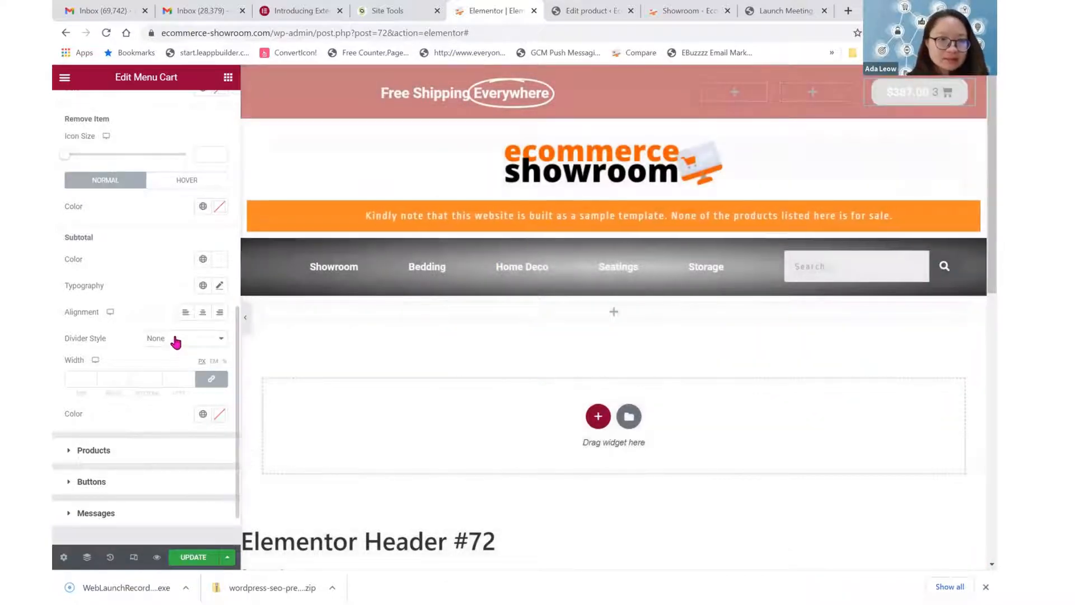
# - Give the subtotal a solid divider 12 px wide on all sides and preview it
pyautogui.click(176, 339)
pyautogui.click(174, 377)
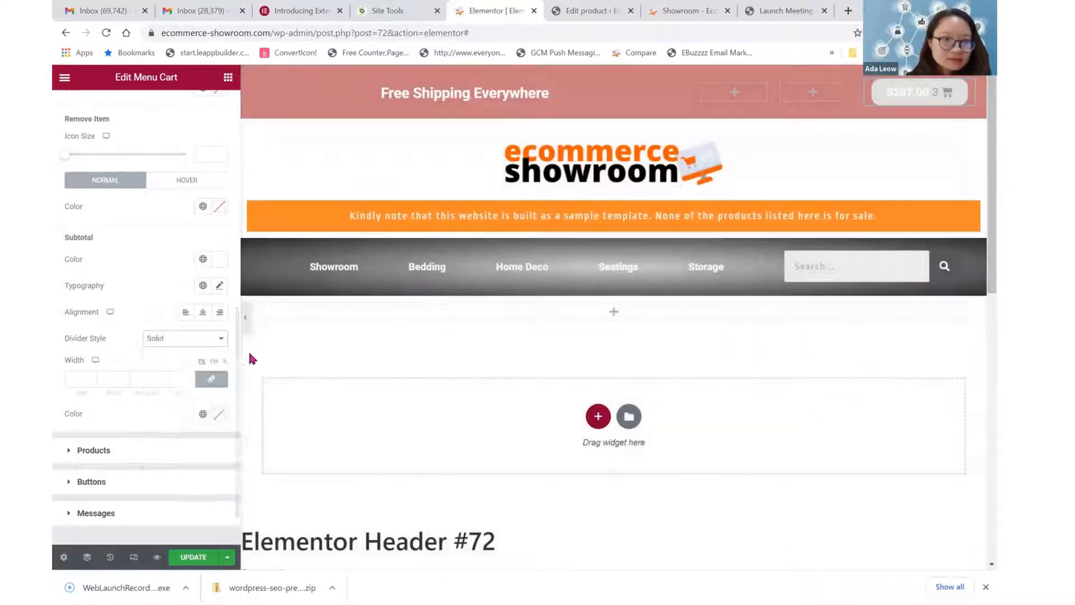
pyautogui.moveTo(918, 90)
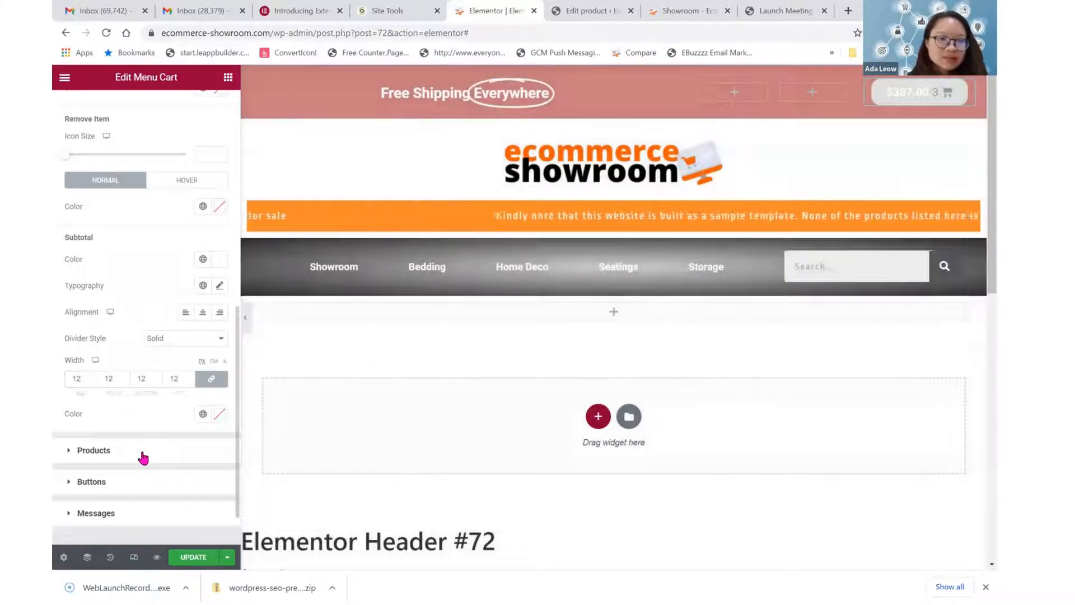
# - Review the Products and Buttons style options and compare them with the product, View cart and Checkout elements in the side cart
pyautogui.click(145, 450)
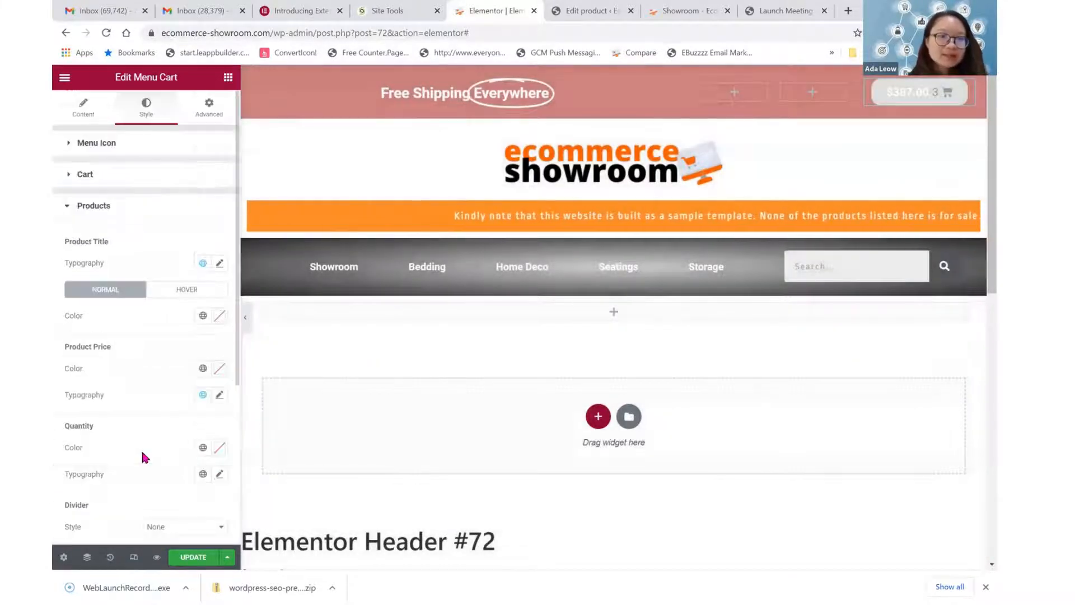
pyautogui.scroll(-5, 140, 397)
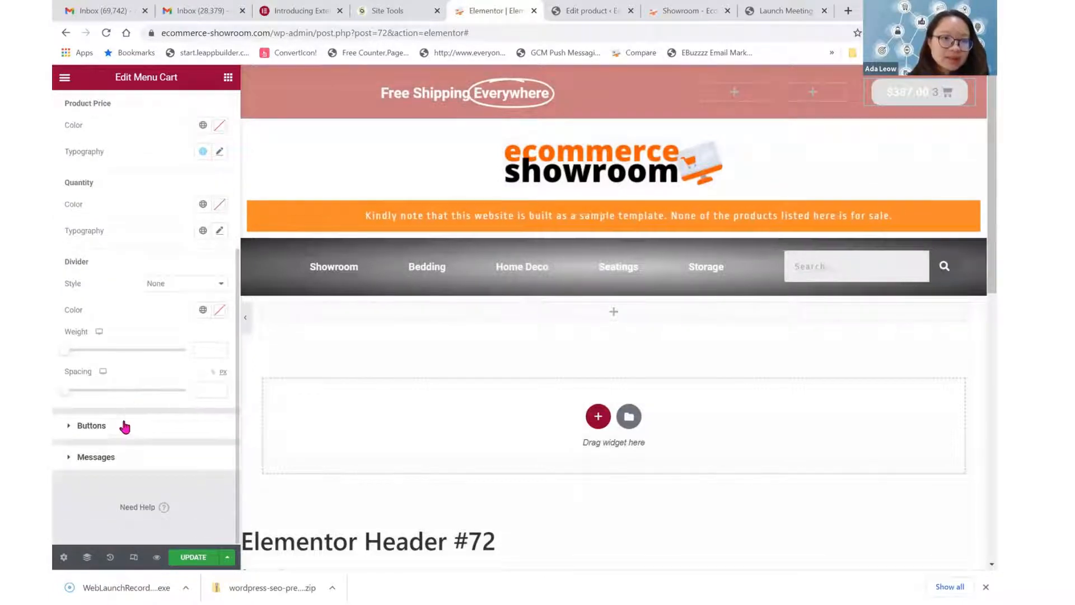
pyautogui.click(120, 431)
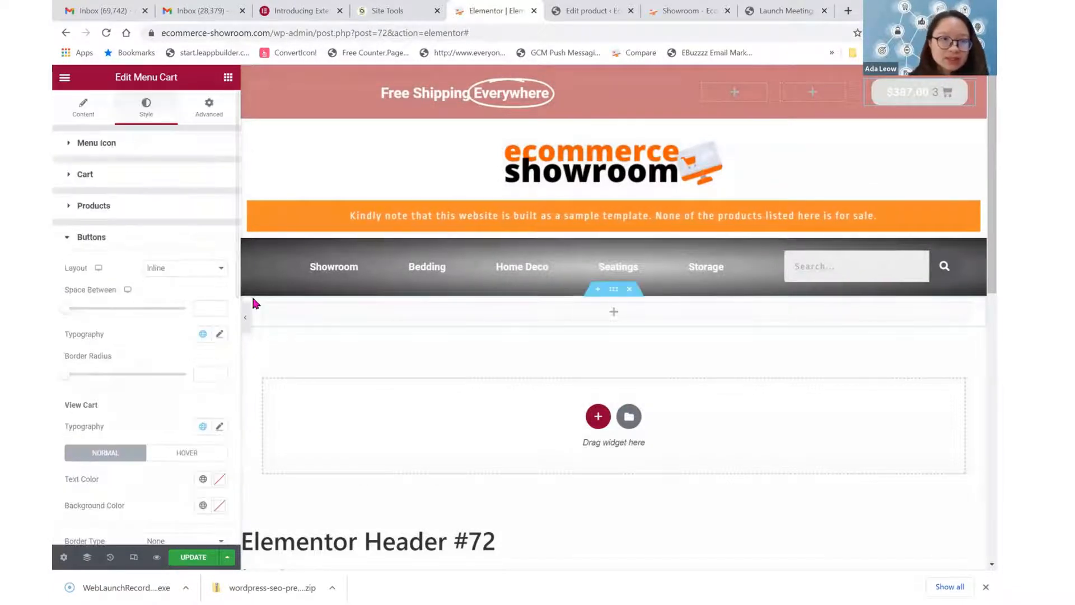
pyautogui.scroll(-3, 196, 332)
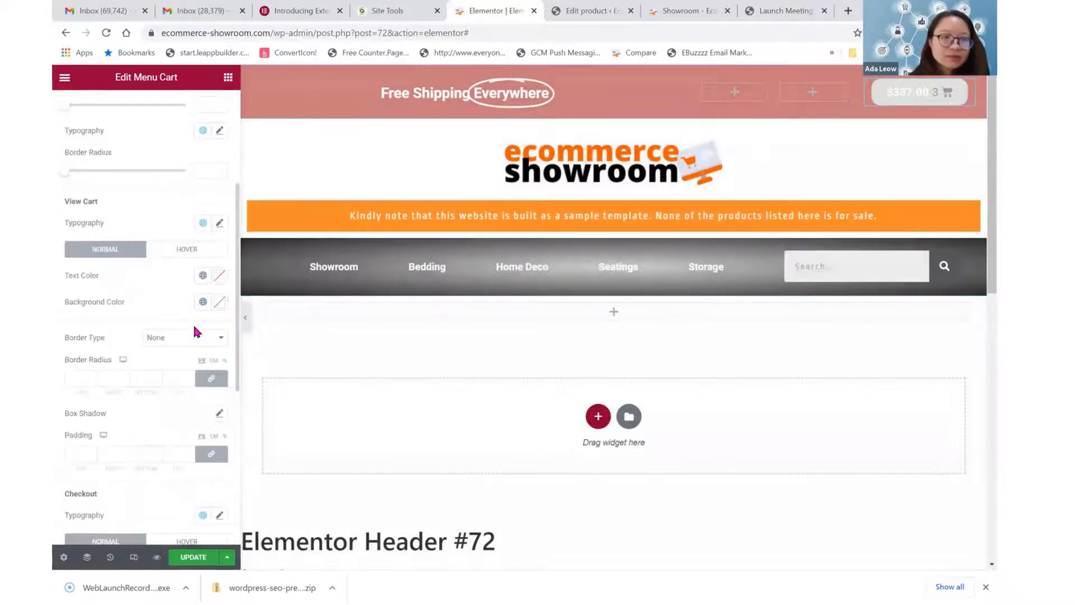
pyautogui.click(948, 90)
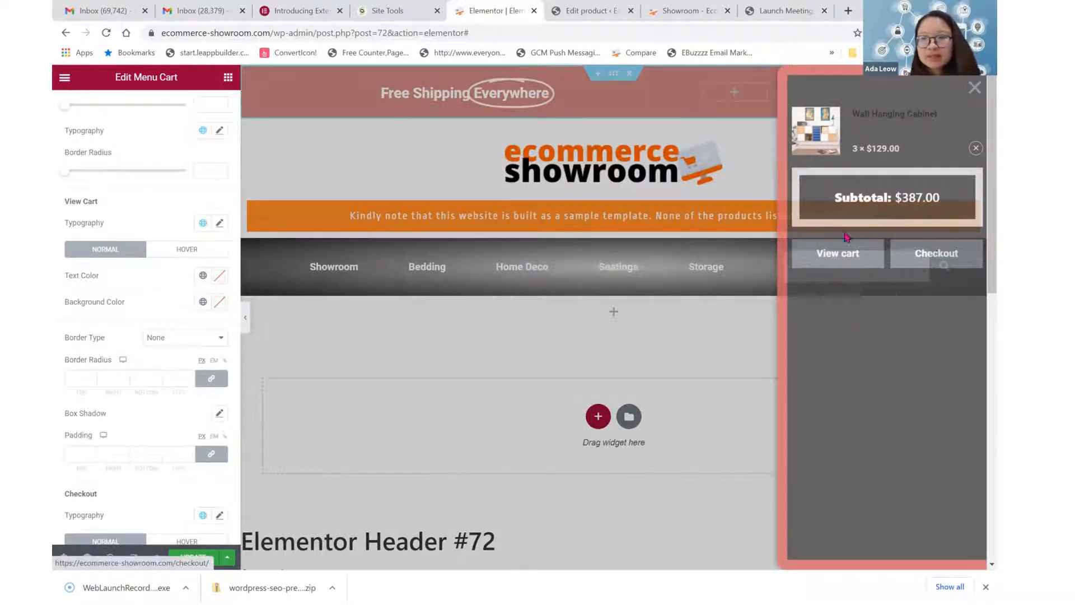
pyautogui.click(247, 271)
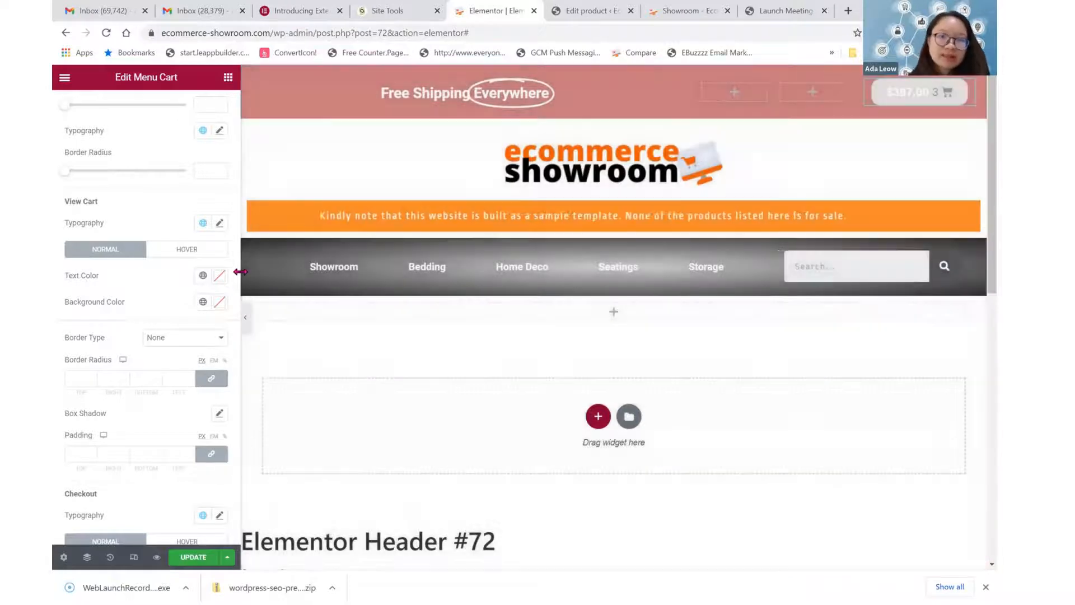
pyautogui.click(917, 97)
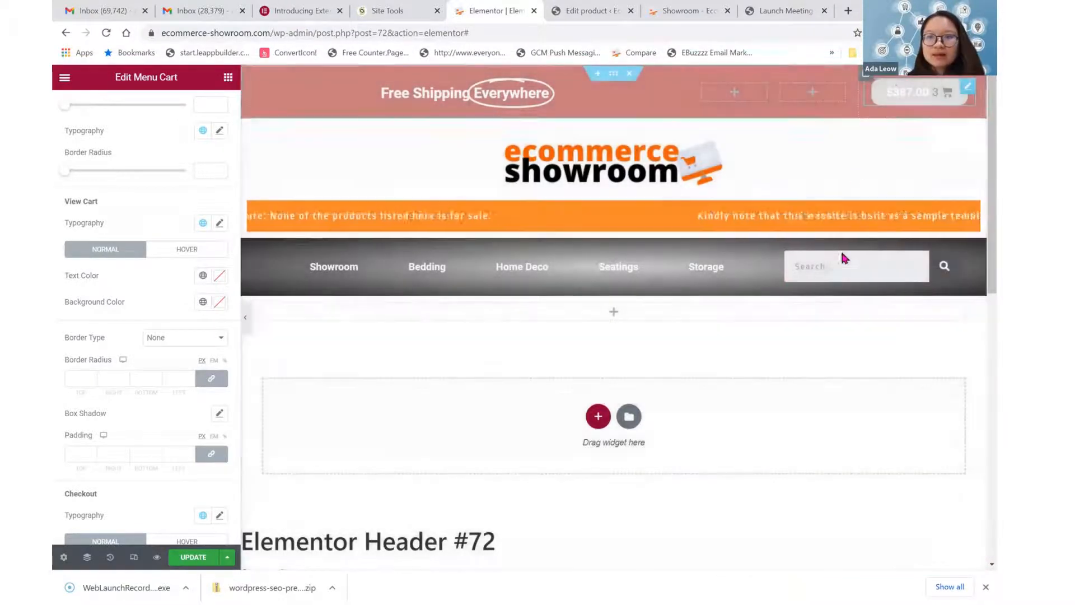
pyautogui.moveTo(913, 107)
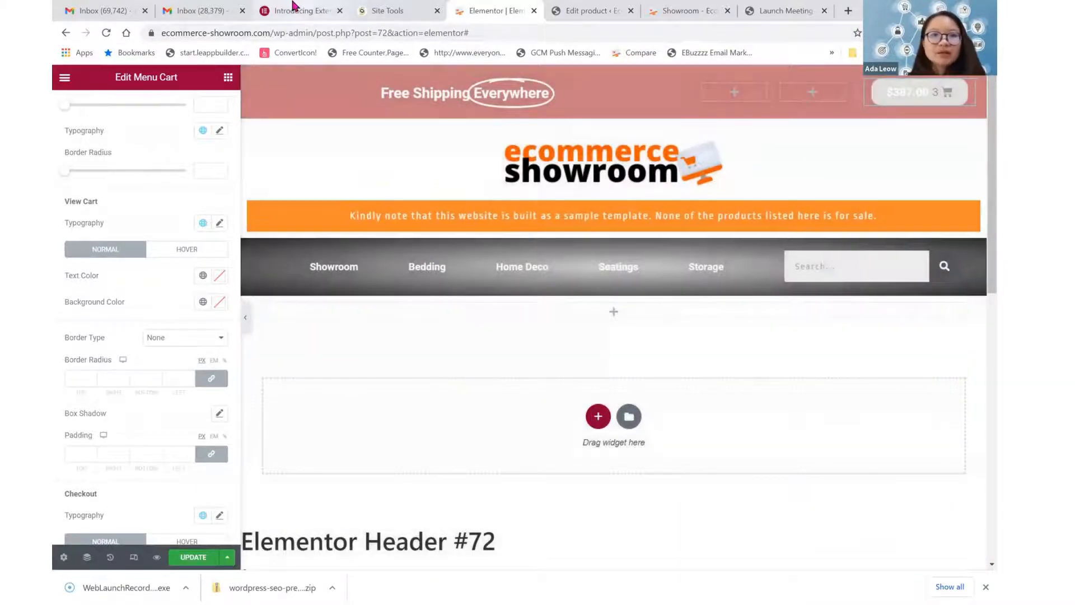
# - Read about the new layout and style options and the Mini Cart type in the Elementor Pro 3.4 blog post
pyautogui.click(292, 7)
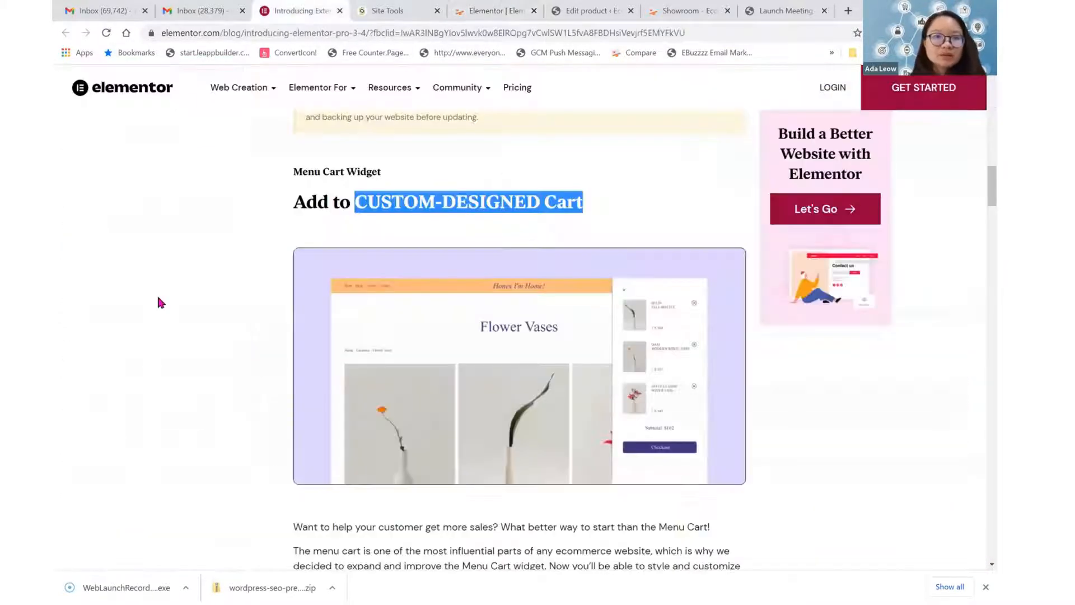
pyautogui.scroll(-4, 152, 318)
pyautogui.scroll(-2, 154, 322)
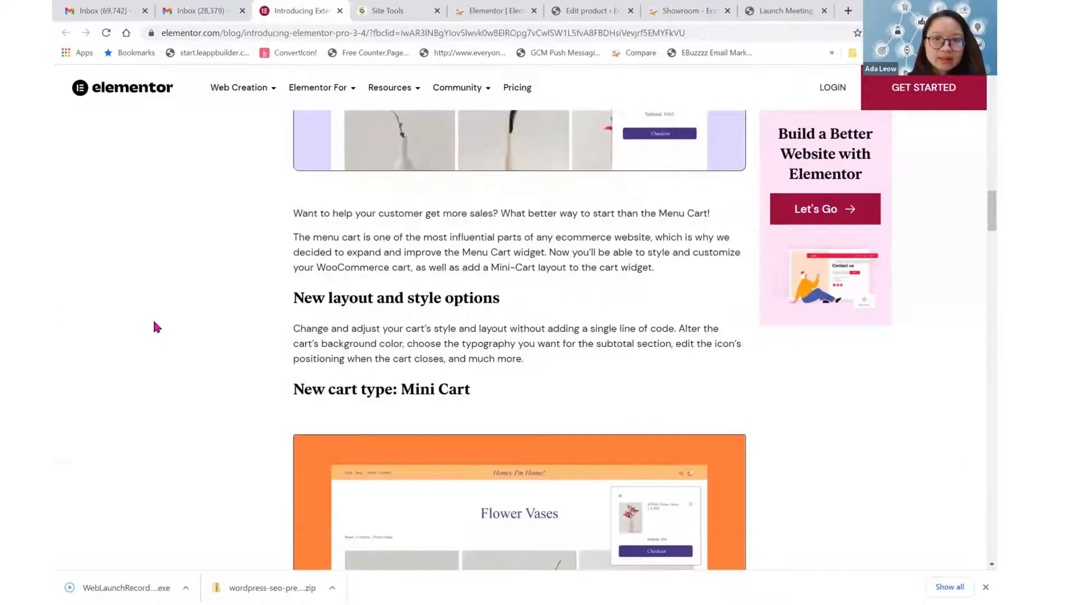
pyautogui.scroll(-2, 154, 322)
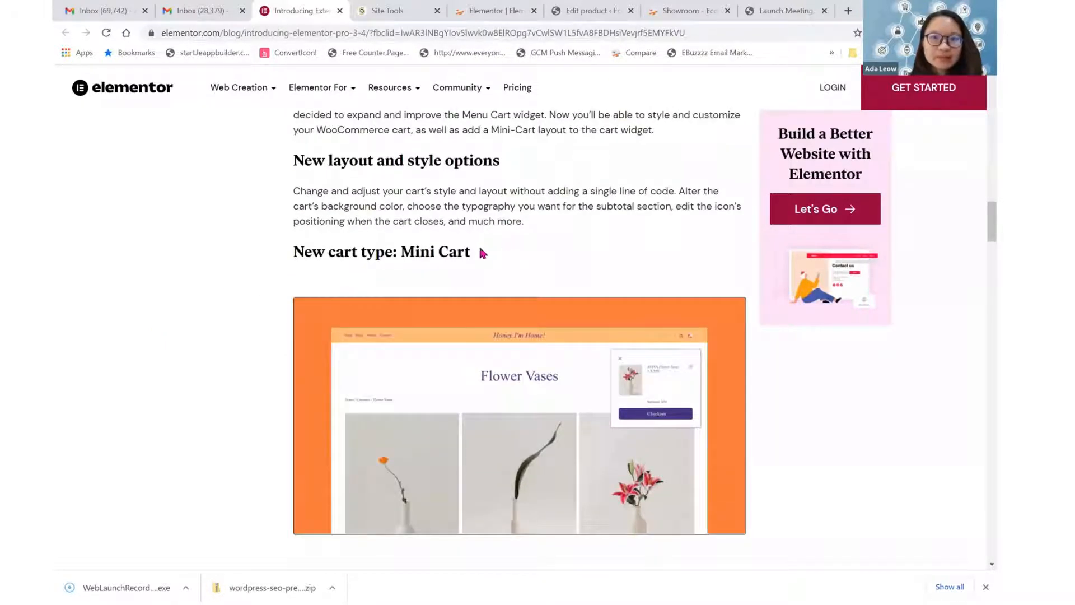
pyautogui.moveTo(480, 250); pyautogui.dragTo(388, 253)
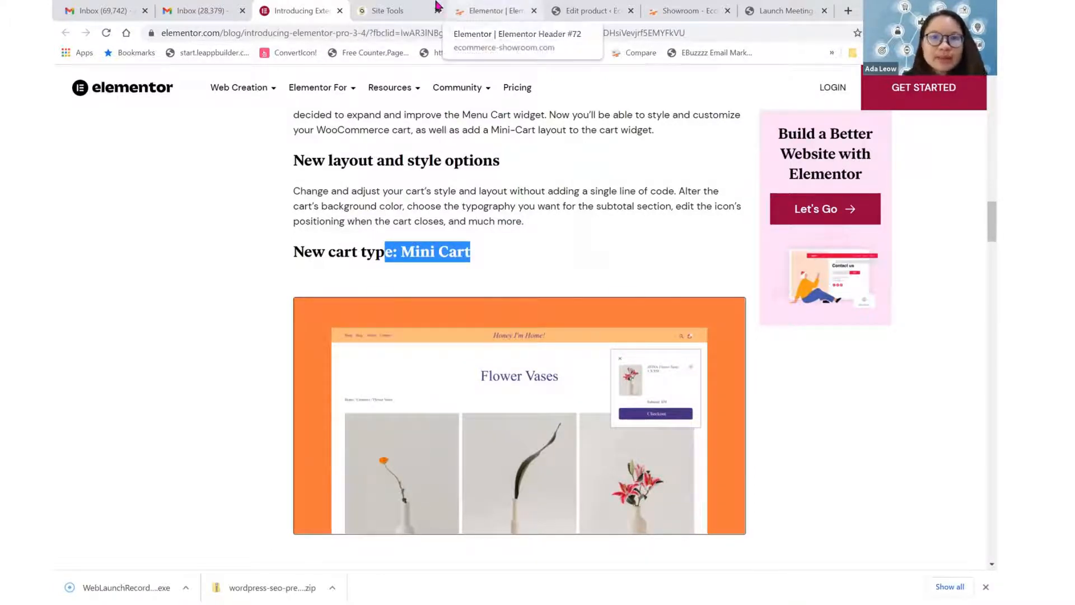
# - Return to the Elementor header template, set the Menu Cart's cart type to Mini Cart and preview it
pyautogui.click(471, 6)
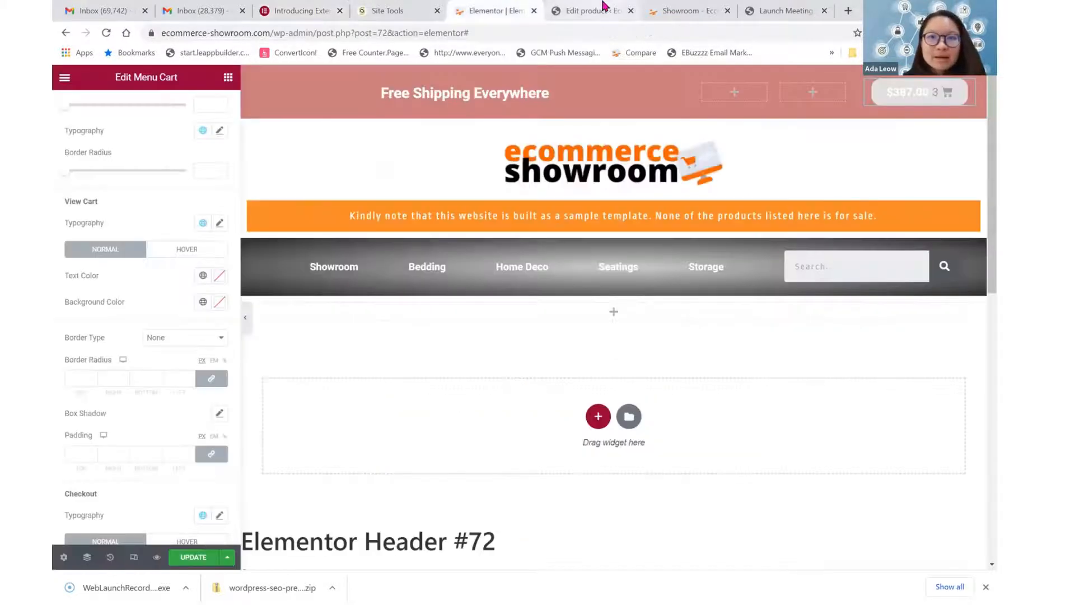
pyautogui.click(604, 6)
pyautogui.click(495, 6)
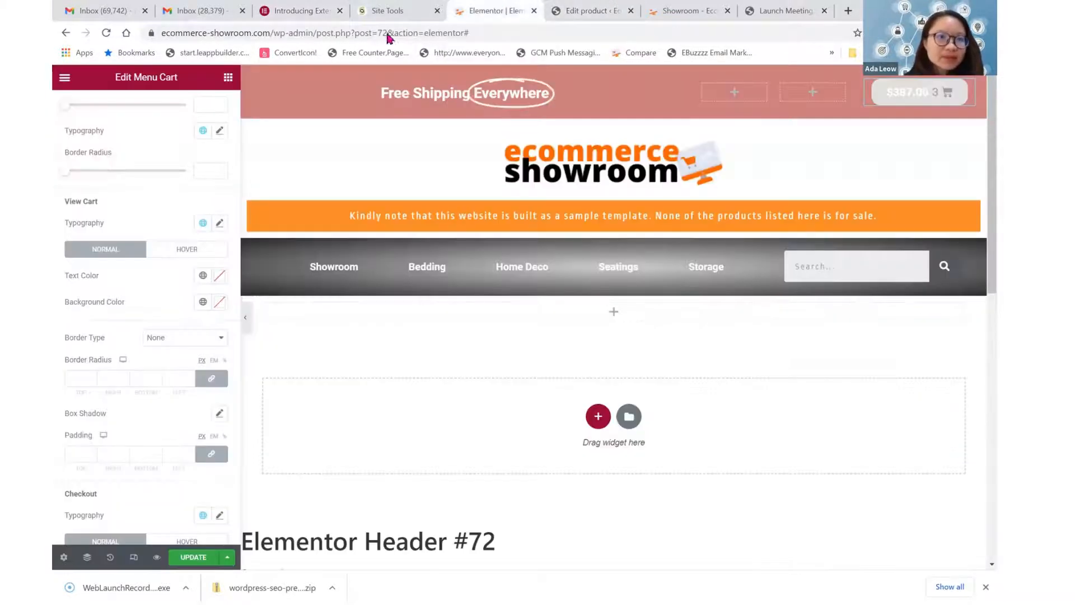
pyautogui.scroll(4, 119, 202)
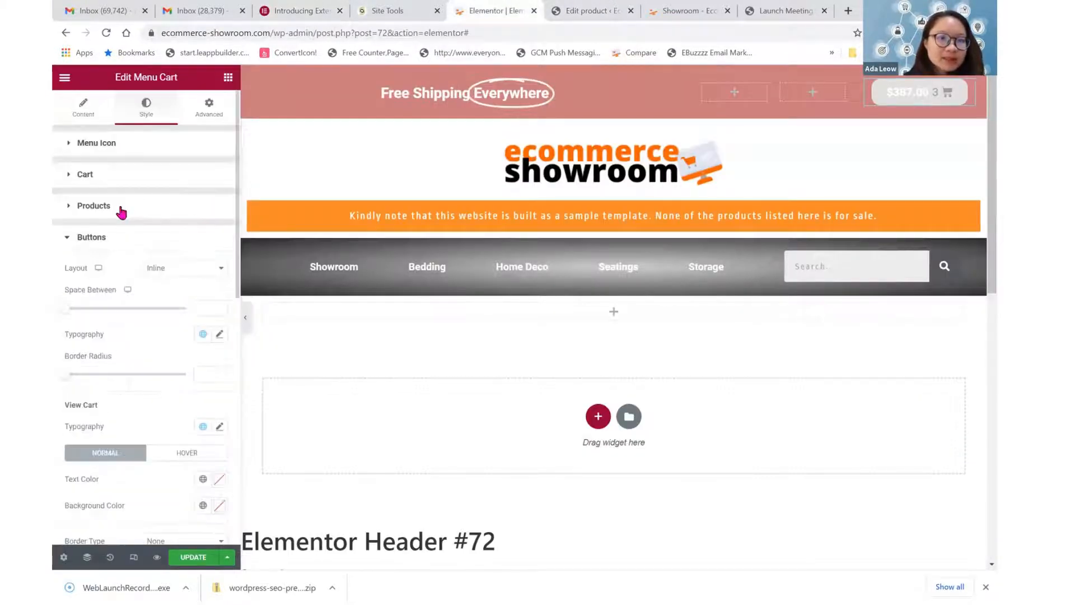
pyautogui.click(82, 144)
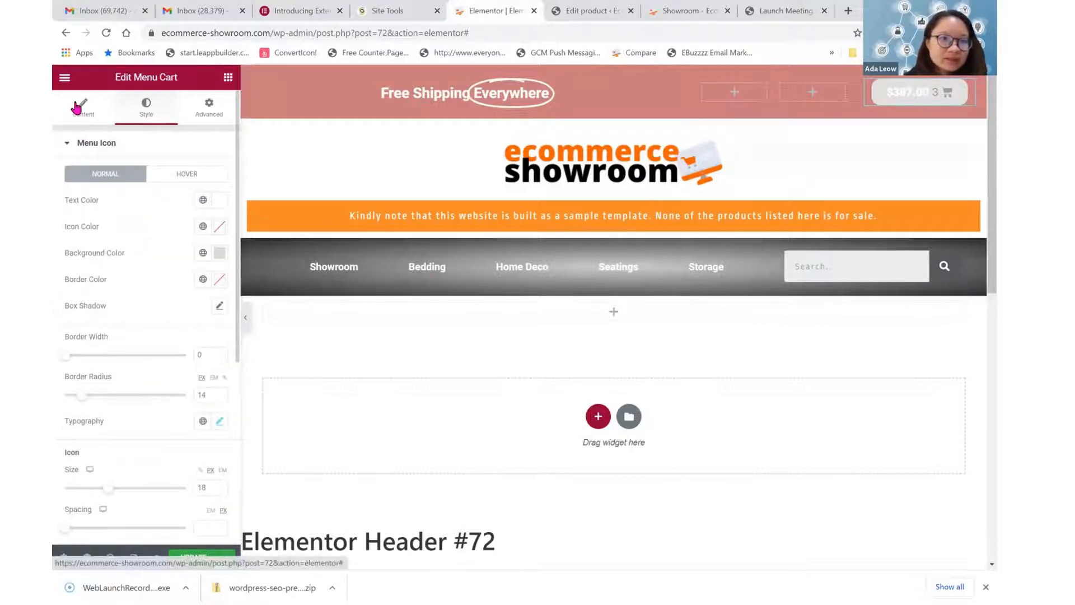
pyautogui.click(79, 106)
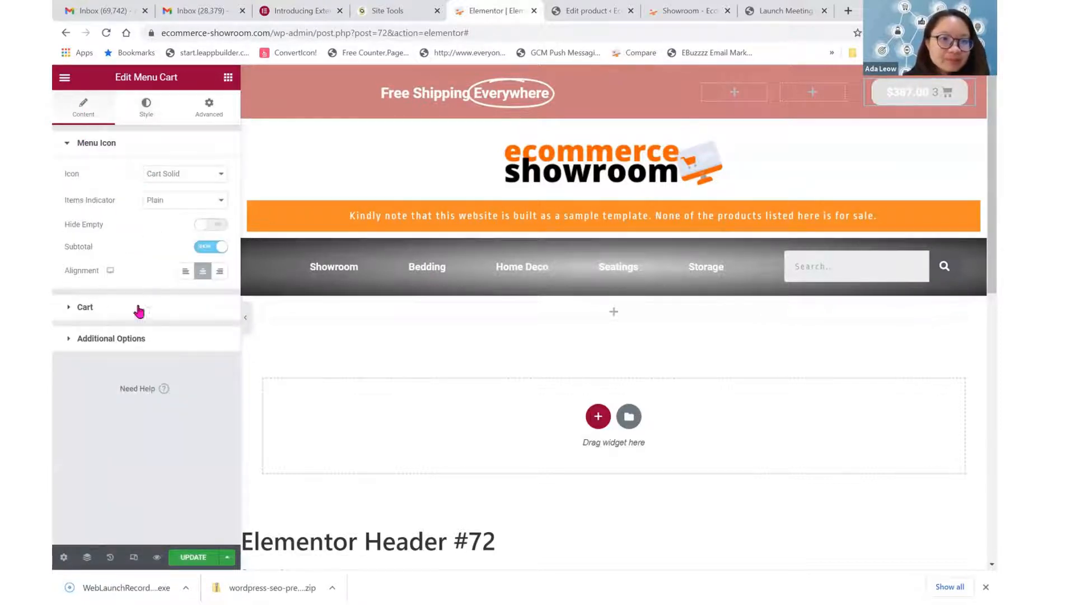
pyautogui.click(116, 345)
pyautogui.click(85, 175)
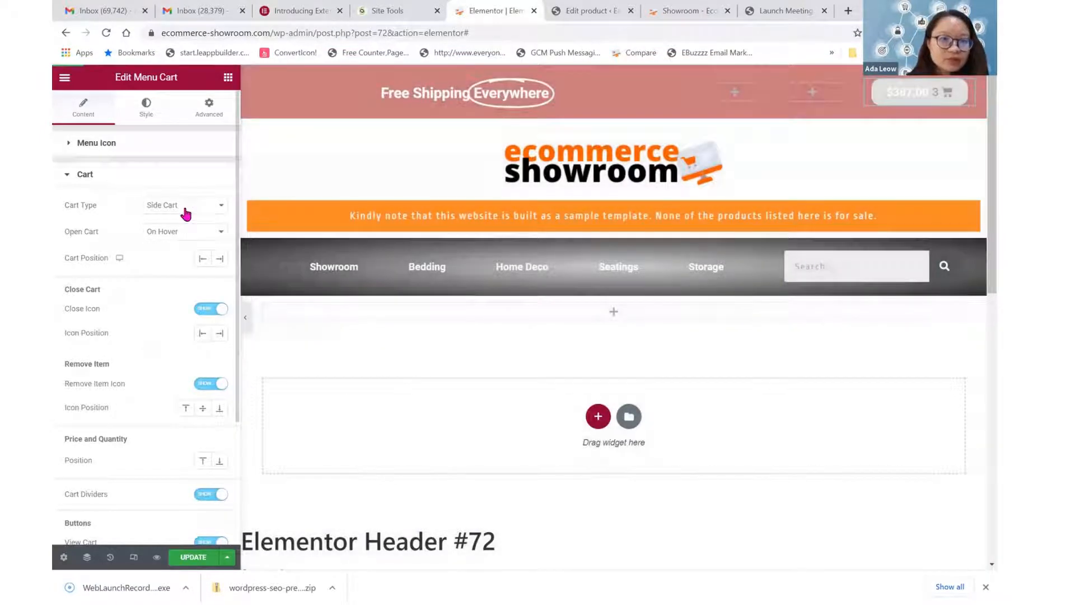
pyautogui.click(186, 205)
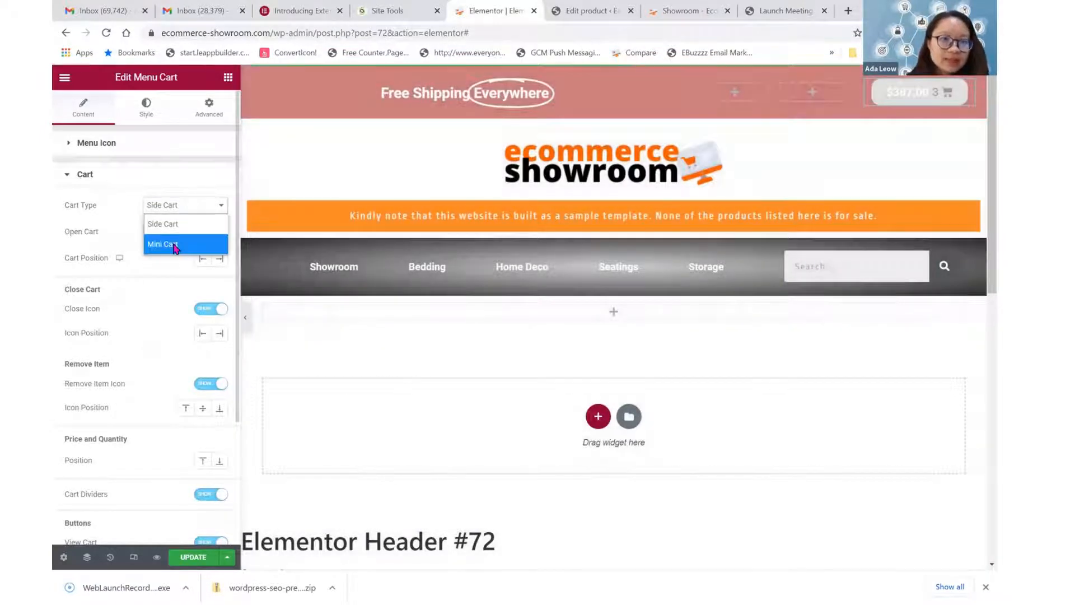
pyautogui.click(162, 243)
pyautogui.moveTo(921, 95)
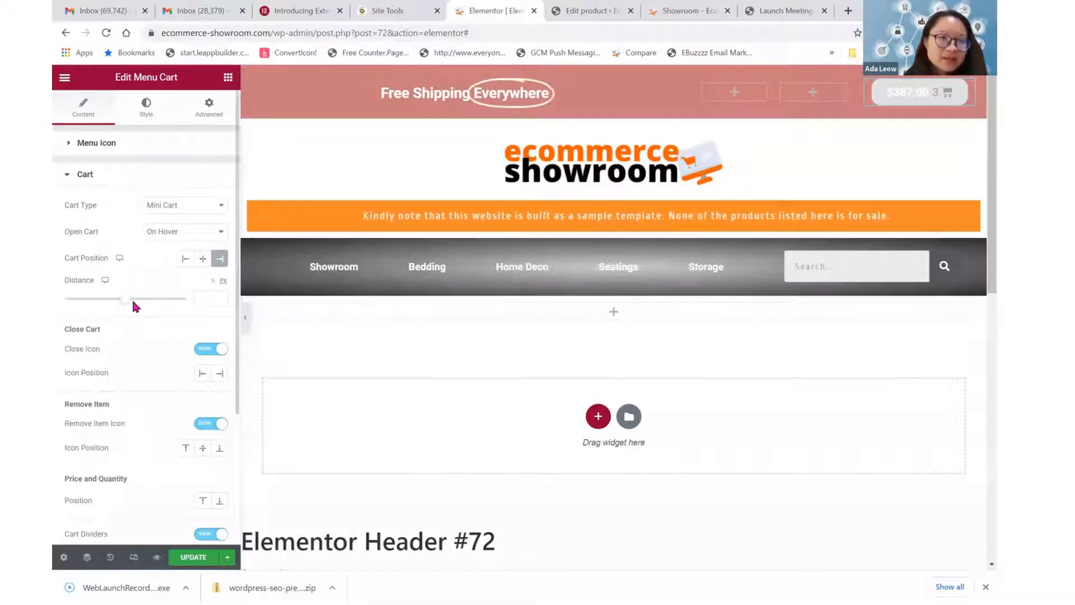
# - Try mini cart distances of 300 px and 500 px, previewing the cart's placement for each
pyautogui.moveTo(125, 300); pyautogui.dragTo(219, 296)
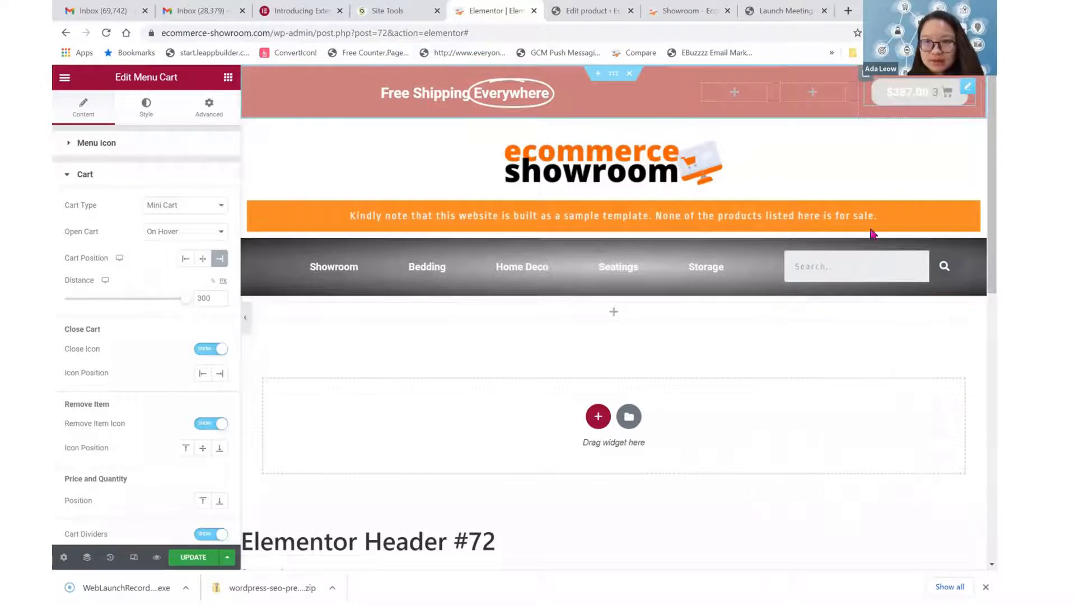
pyautogui.moveTo(896, 95)
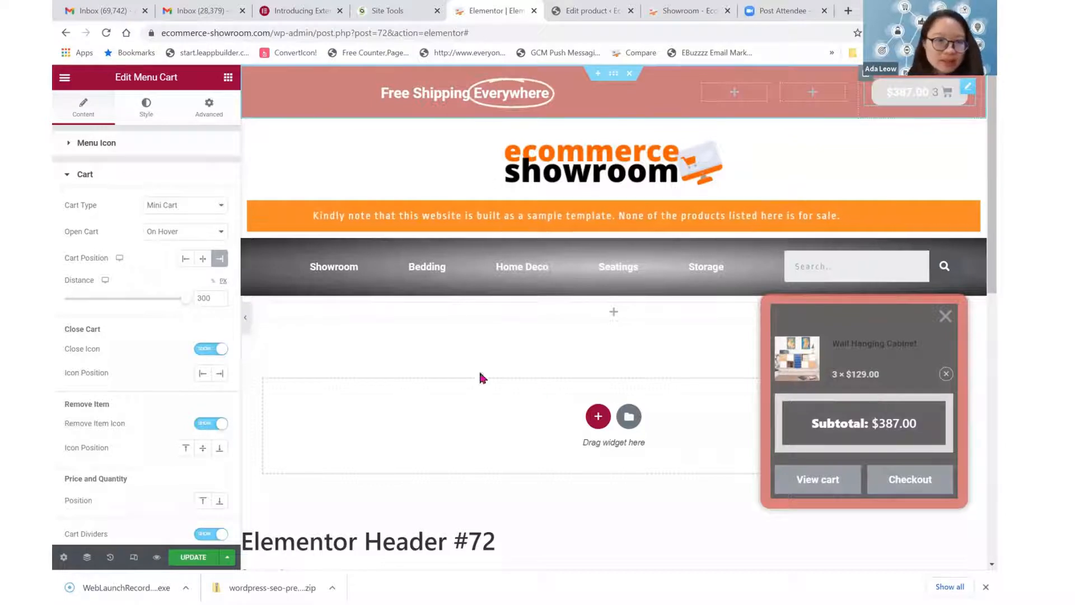
pyautogui.doubleClick(212, 298)
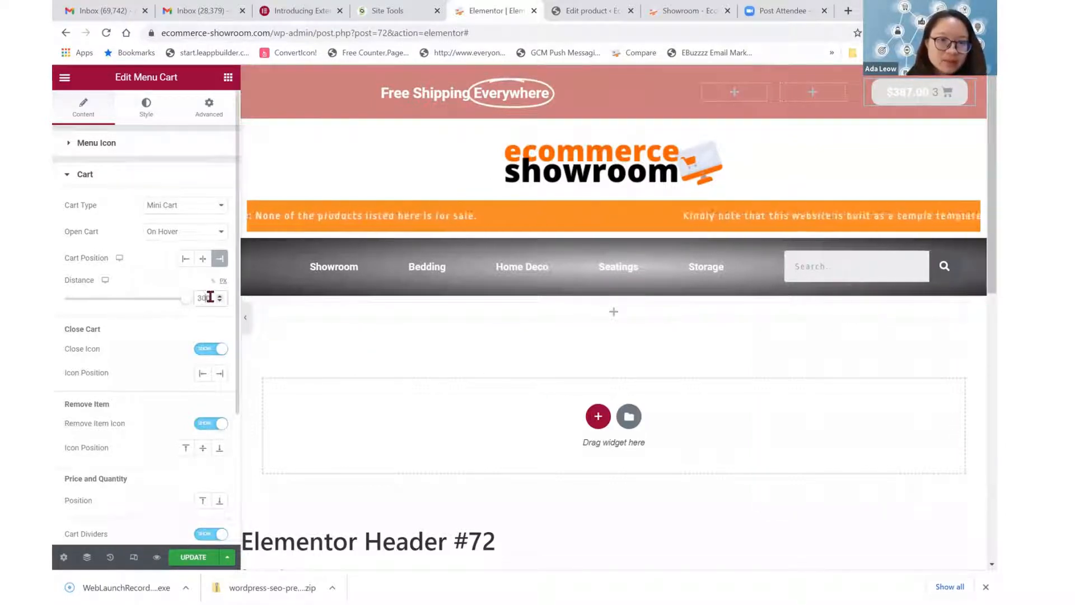
pyautogui.write('500')
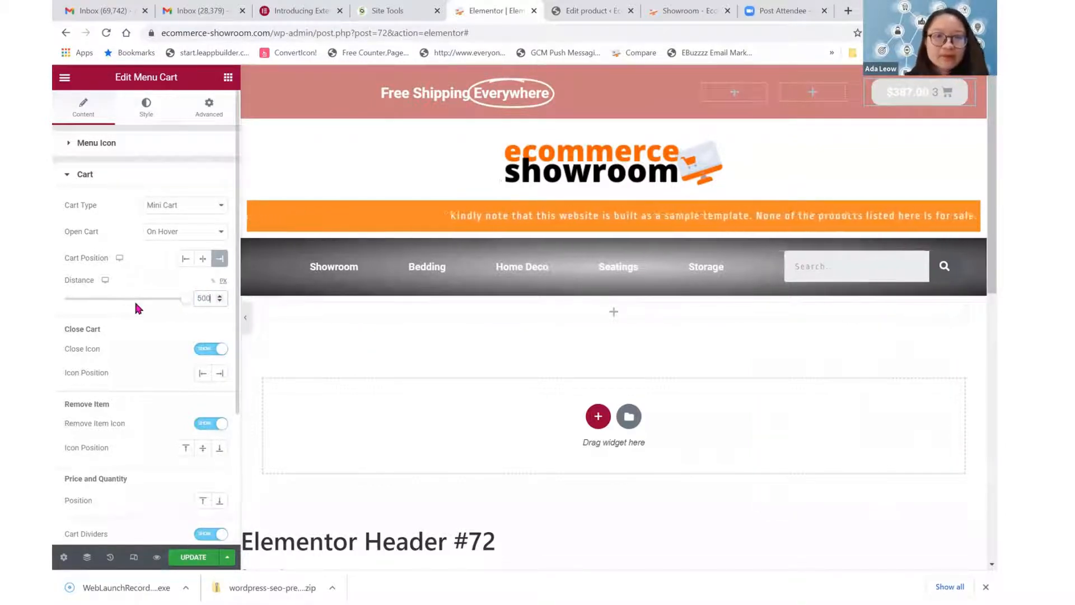
pyautogui.moveTo(831, 476)
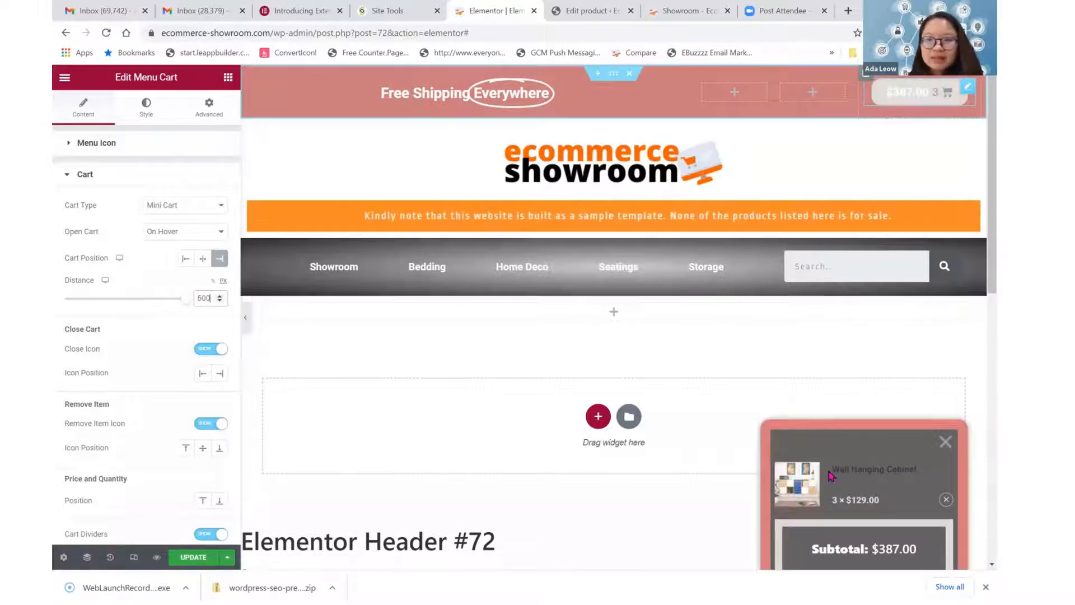
pyautogui.scroll(-1, 831, 476)
pyautogui.scroll(-1, 831, 476)
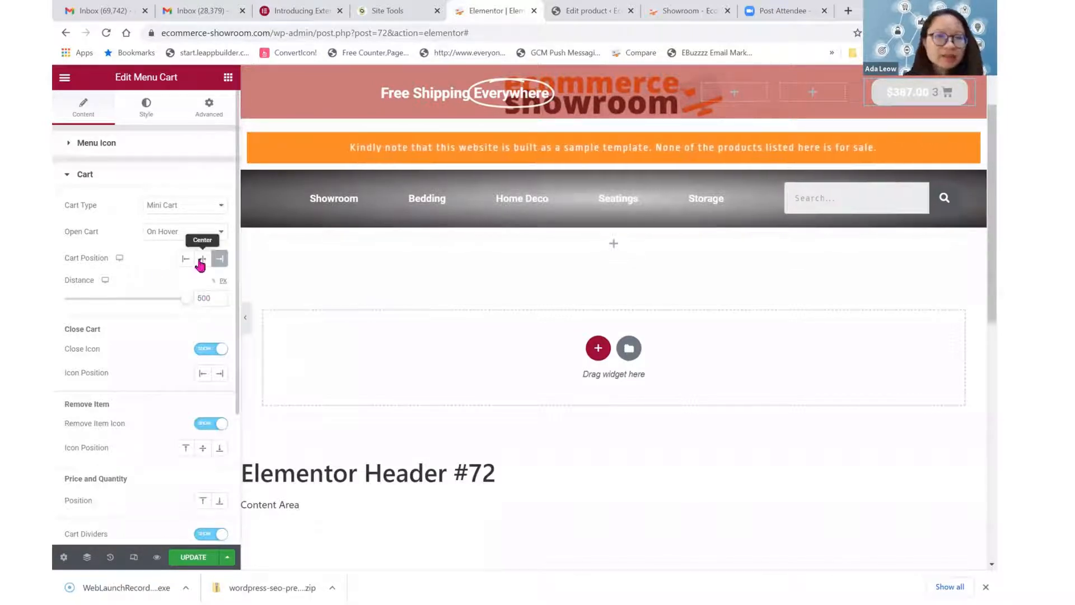
# - Keep the Mini Cart type and set its distance to 300 px
pyautogui.click(195, 211)
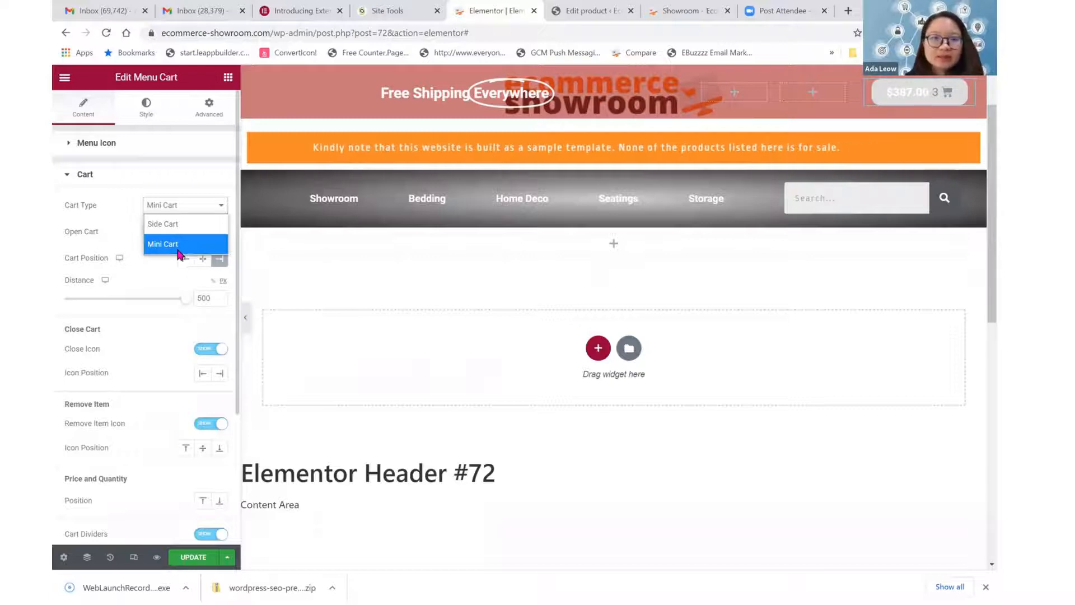
pyautogui.click(128, 230)
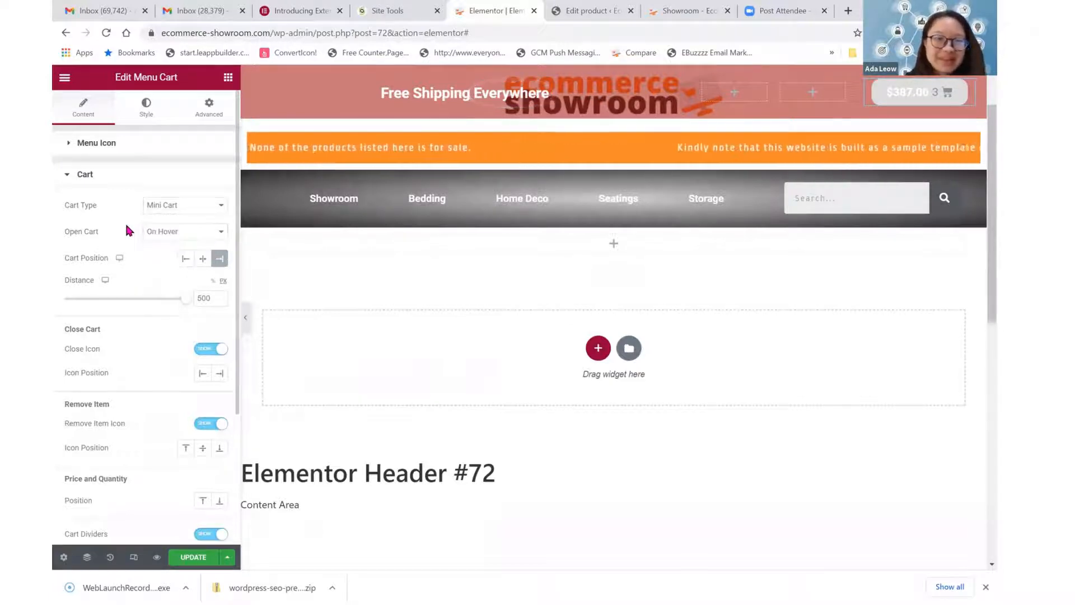
pyautogui.scroll(-3, 128, 230)
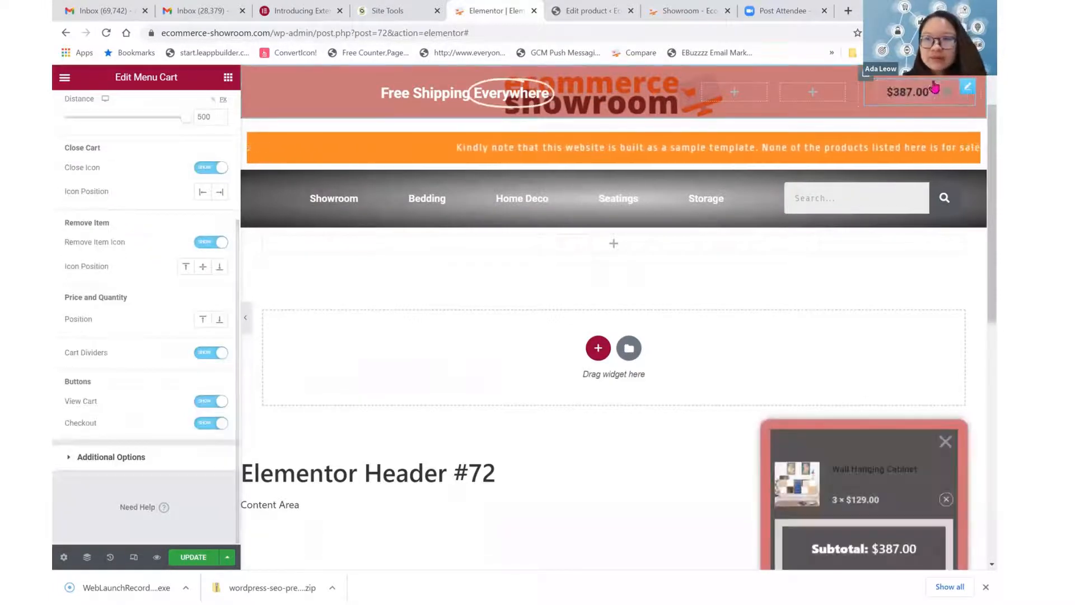
pyautogui.scroll(3, 135, 245)
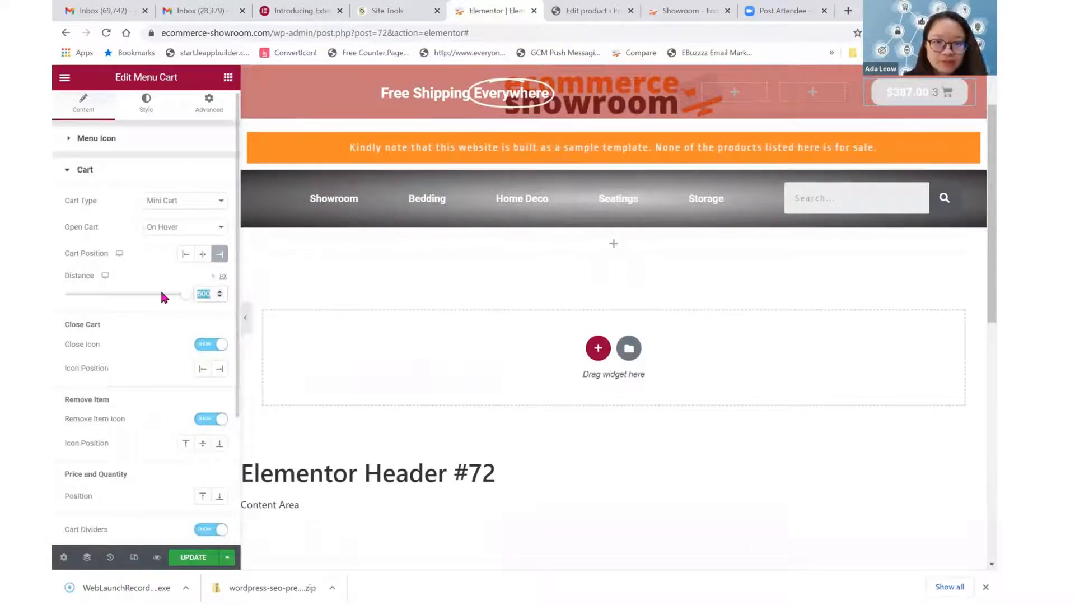
pyautogui.write('300')
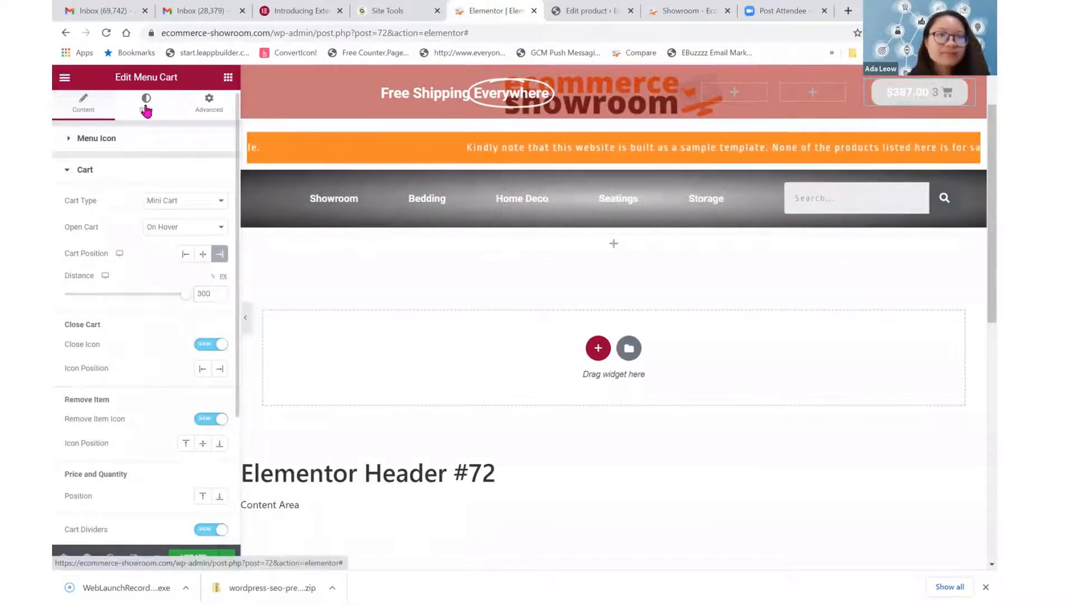
# - Set the products' divider spacing to 50 px in the Menu Cart's style options and preview it in the mini cart
pyautogui.click(145, 107)
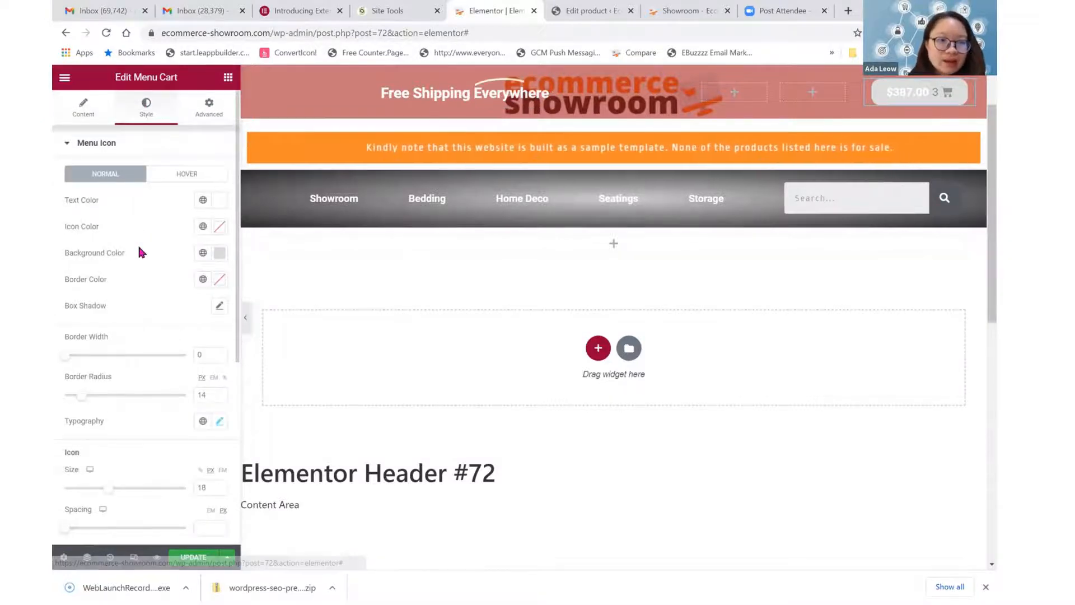
pyautogui.scroll(-5, 139, 249)
pyautogui.click(94, 394)
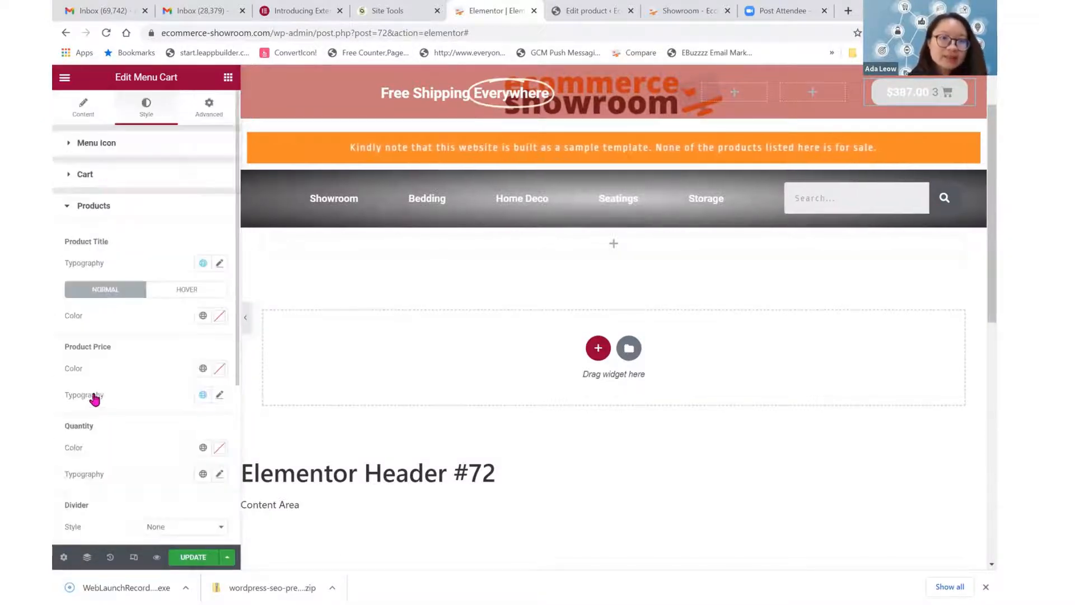
pyautogui.scroll(-4, 94, 399)
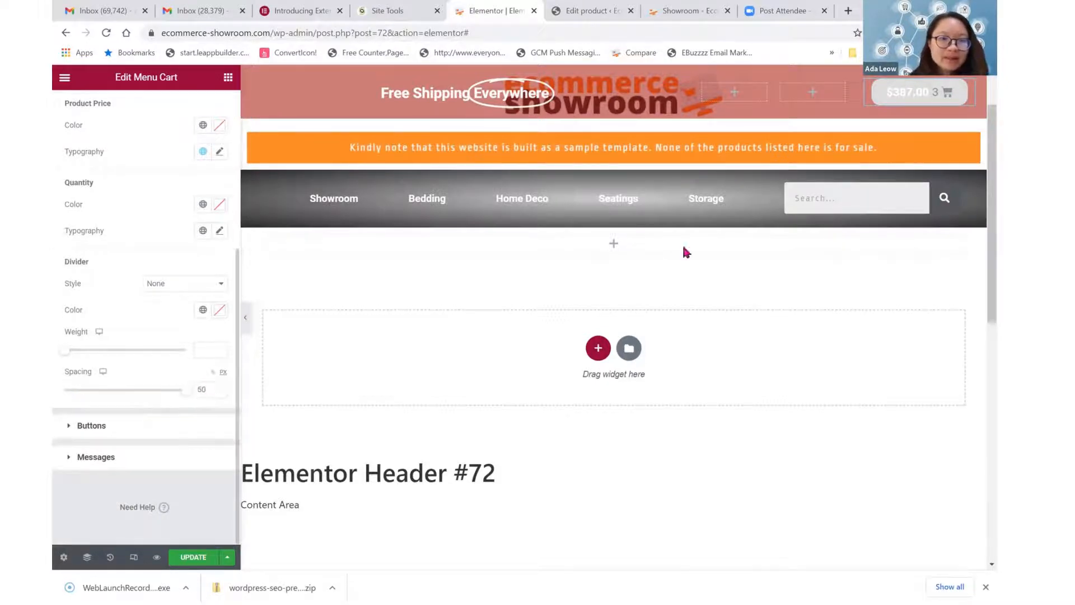
pyautogui.click(900, 96)
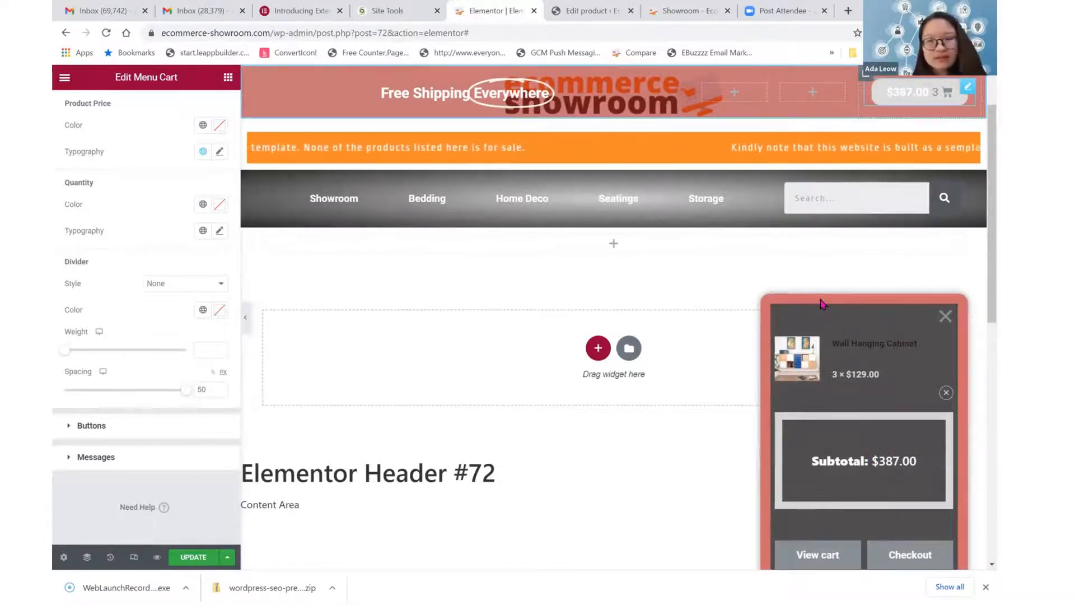
# - Switch the Menu Cart's cart type to Side Cart
pyautogui.scroll(5, 140, 159)
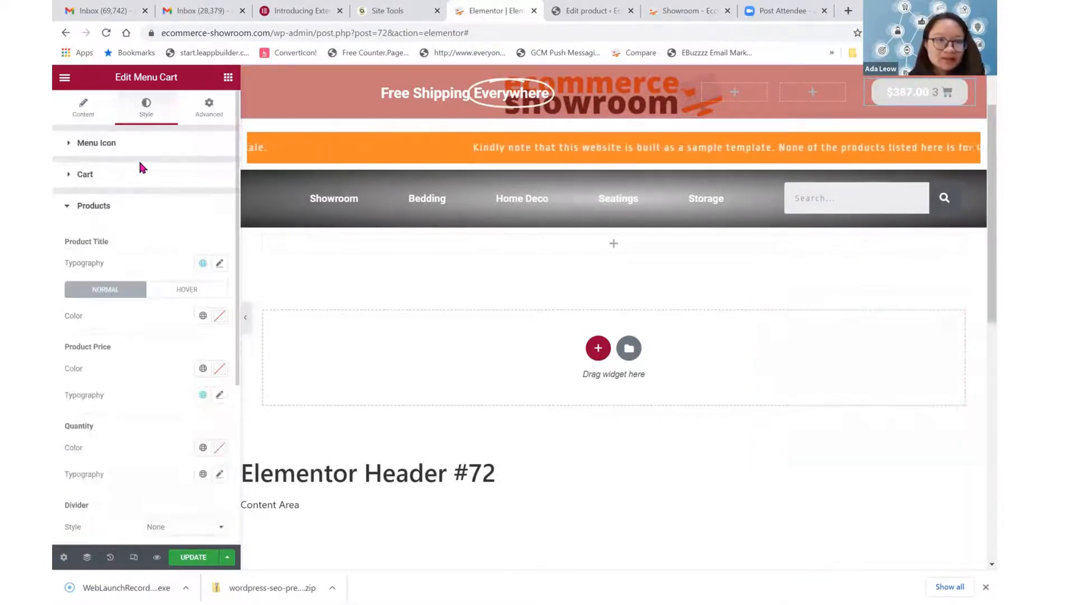
pyautogui.click(87, 174)
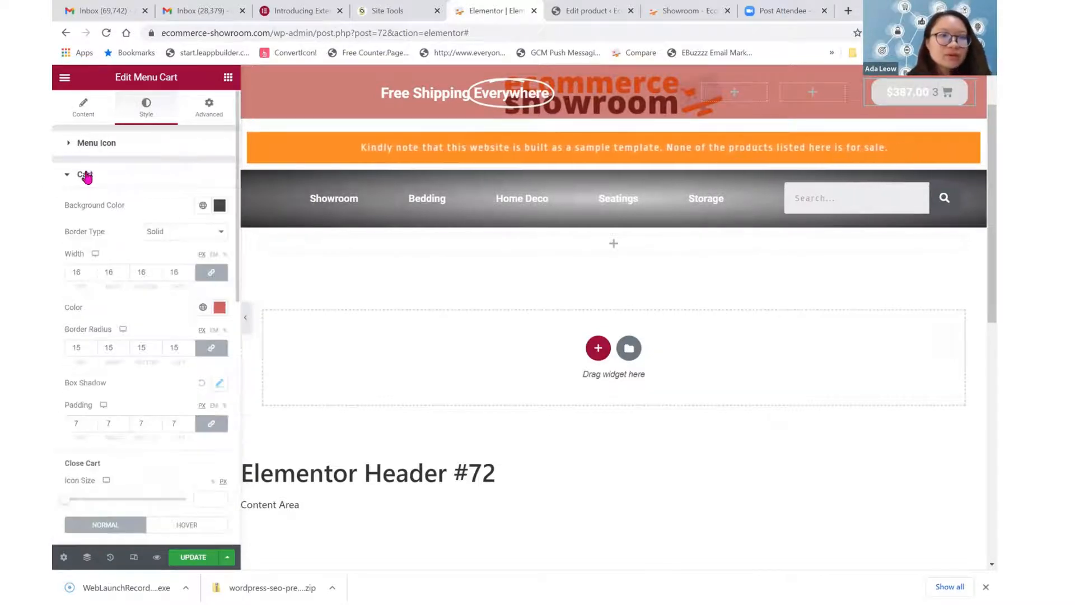
pyautogui.click(80, 114)
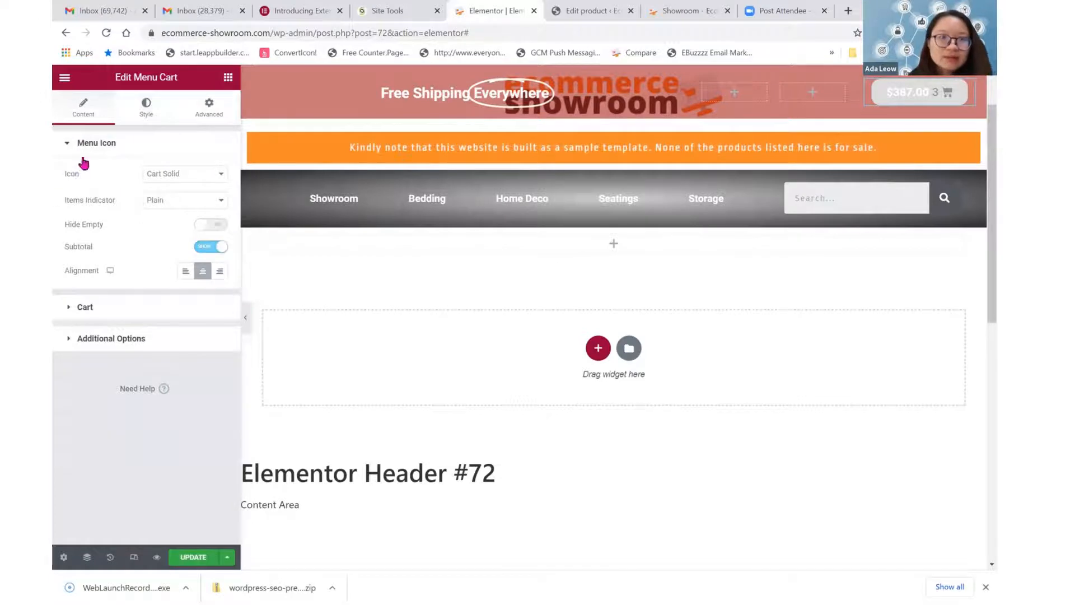
pyautogui.click(104, 309)
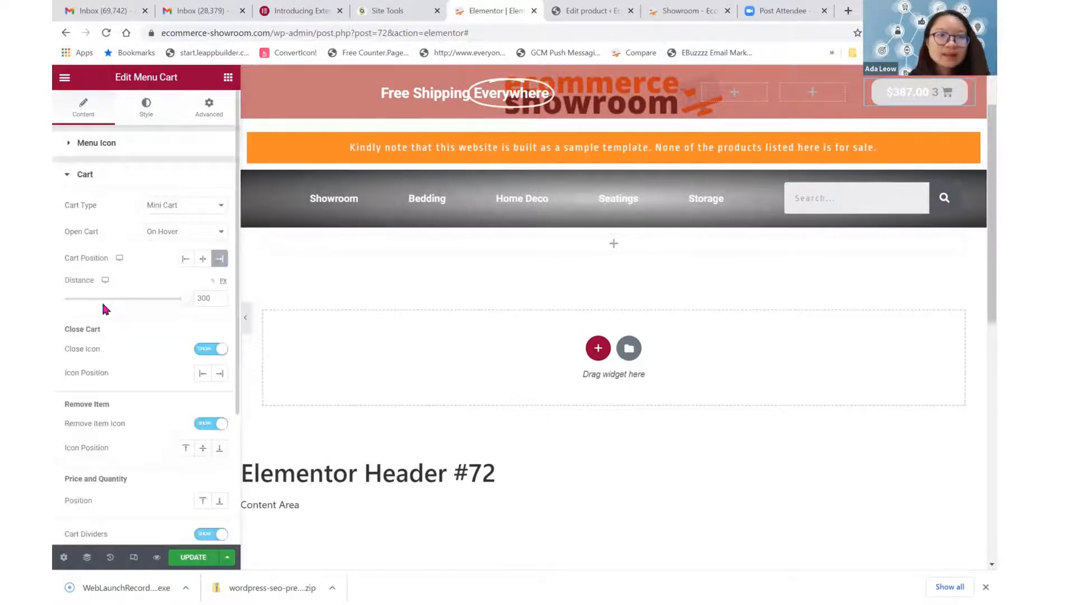
pyautogui.click(185, 208)
pyautogui.click(182, 225)
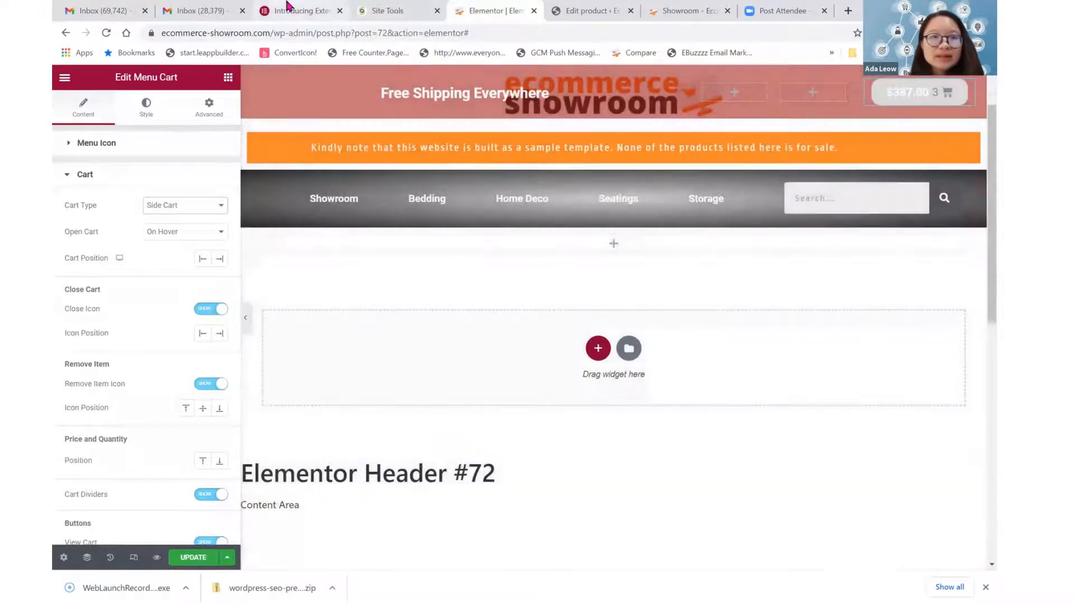
# - Read the Mini Cart description and the Better store experience section in the Elementor Pro 3.4 blog post
pyautogui.click(291, 10)
pyautogui.scroll(-4, 141, 392)
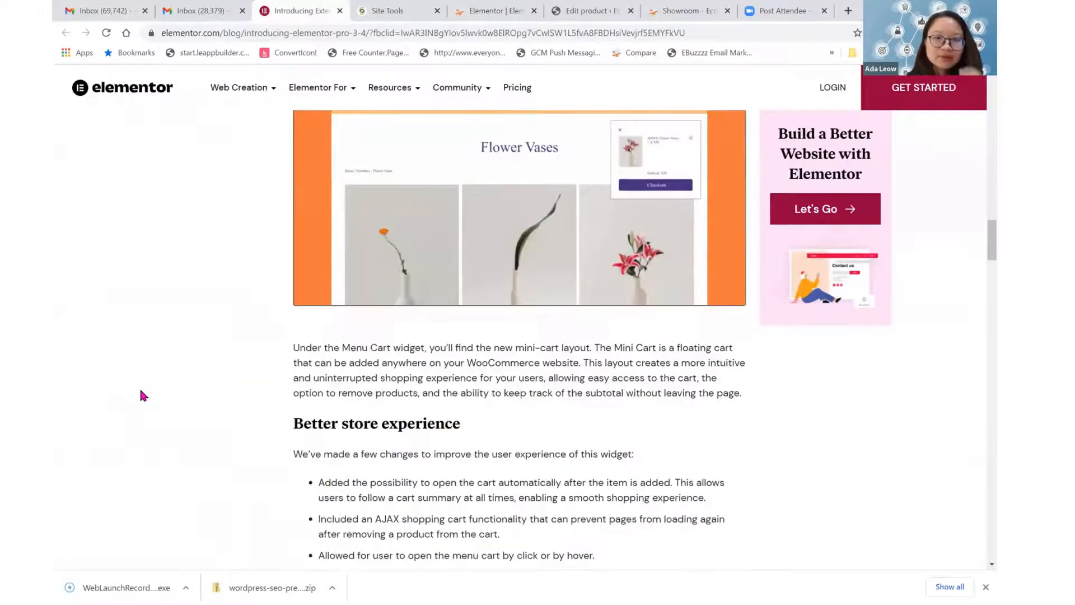
pyautogui.scroll(-5, 141, 395)
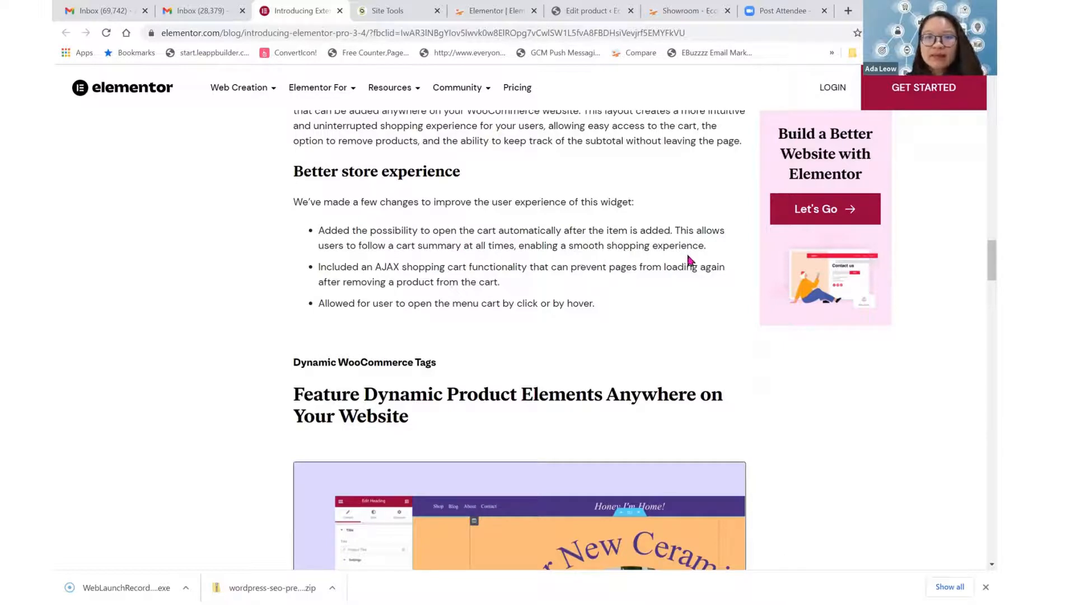
# - Return to the header template, preview the side cart and review the Automatically Open Cart and Automatically Update Cart options
pyautogui.click(485, 6)
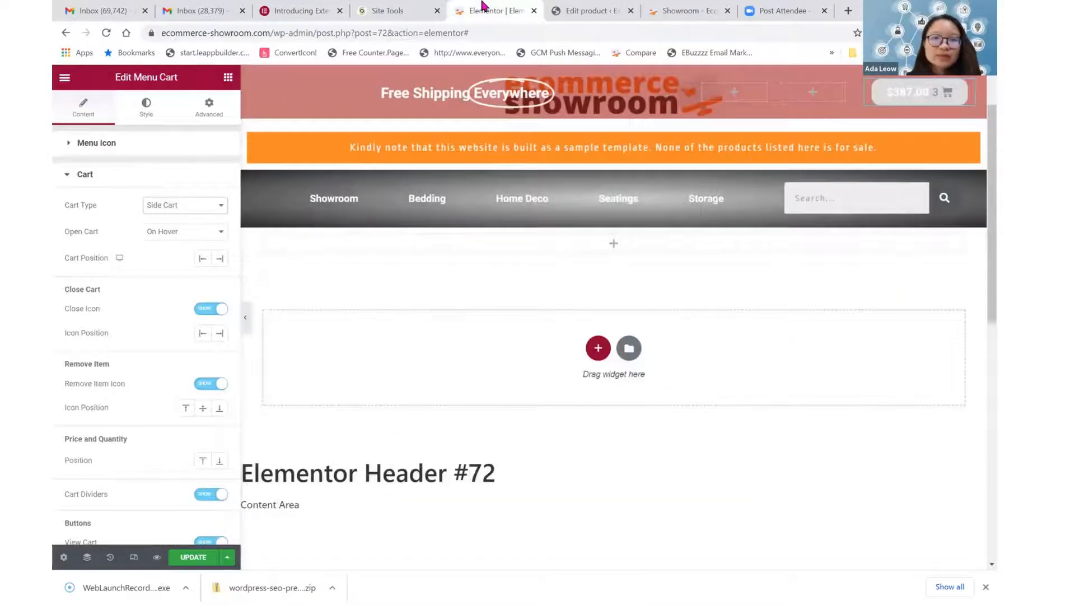
pyautogui.moveTo(934, 101)
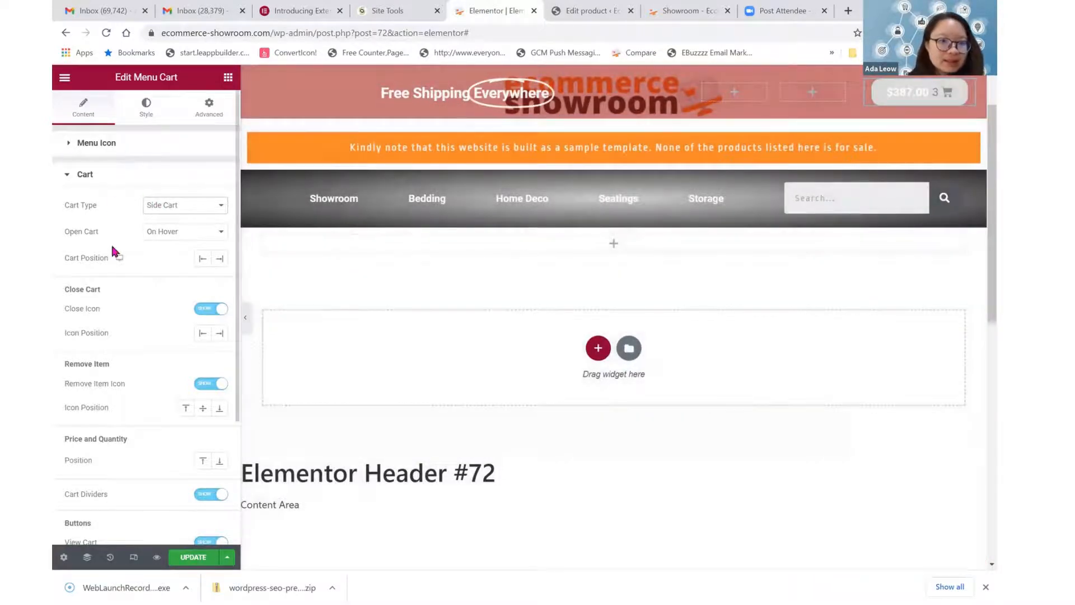
pyautogui.click(66, 175)
pyautogui.click(81, 210)
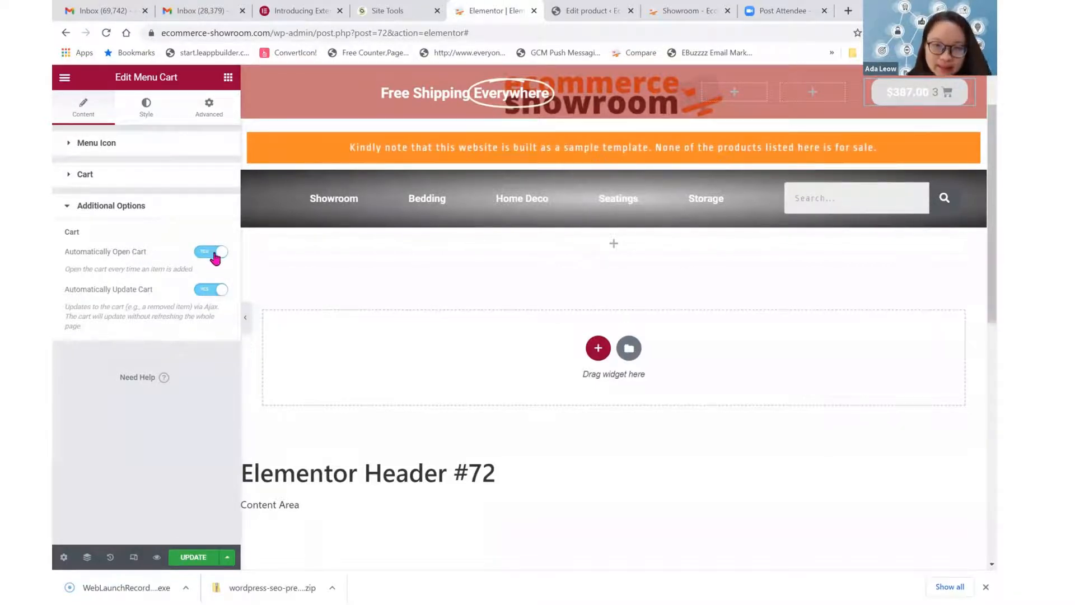
# - Add the Bold Red Lounge Chair to the cart on the live Showroom page to test automatic cart opening
pyautogui.click(677, 10)
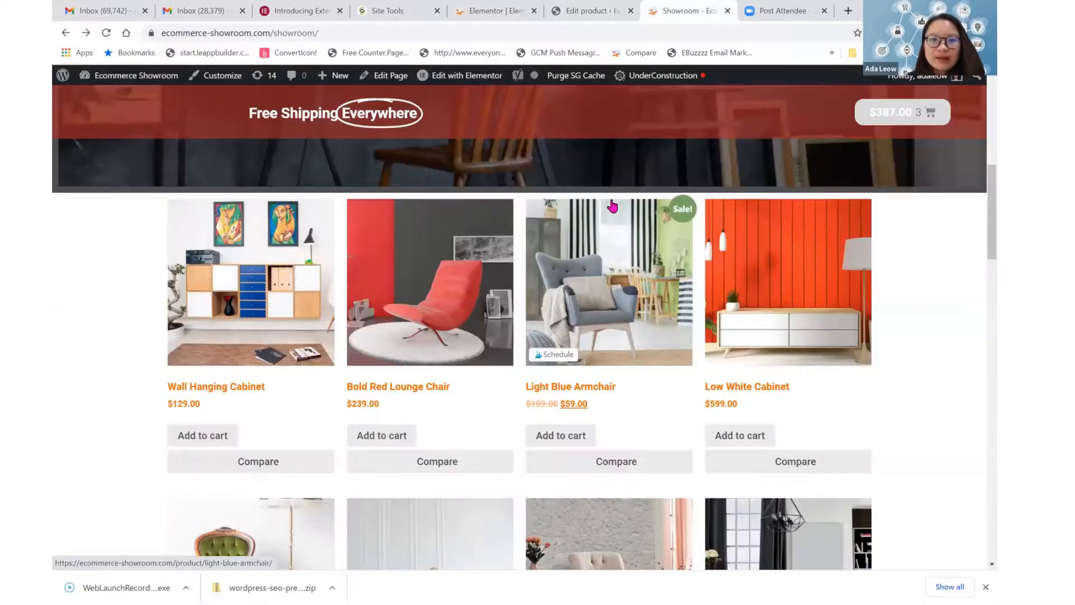
pyautogui.click(381, 436)
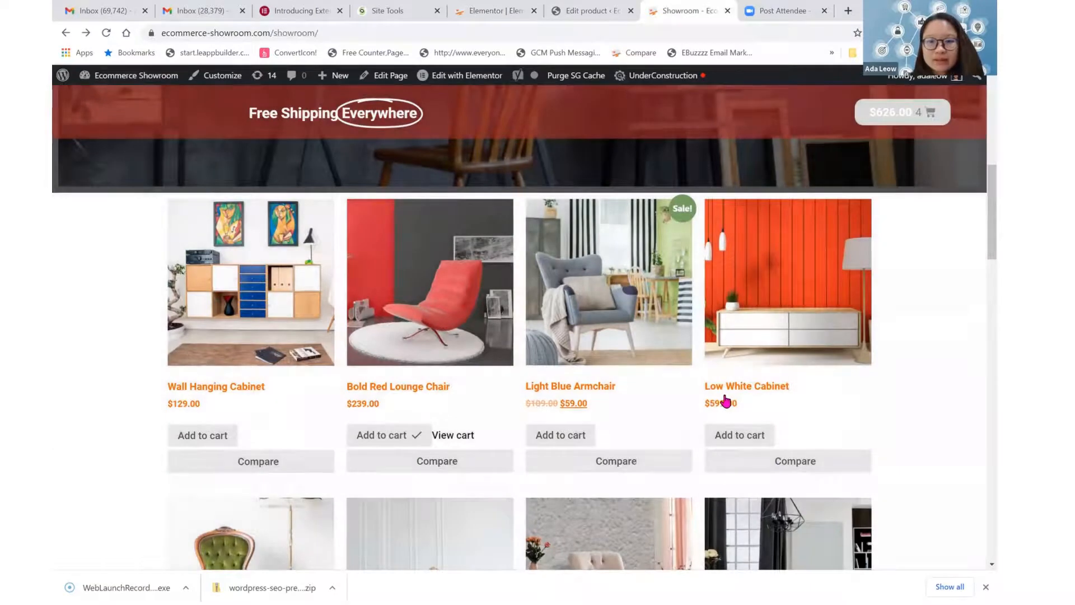
# - Add the Light Blue Armchair to the cart, check the Automatically Update Cart option in the header editor and return to the Showroom page
pyautogui.click(557, 436)
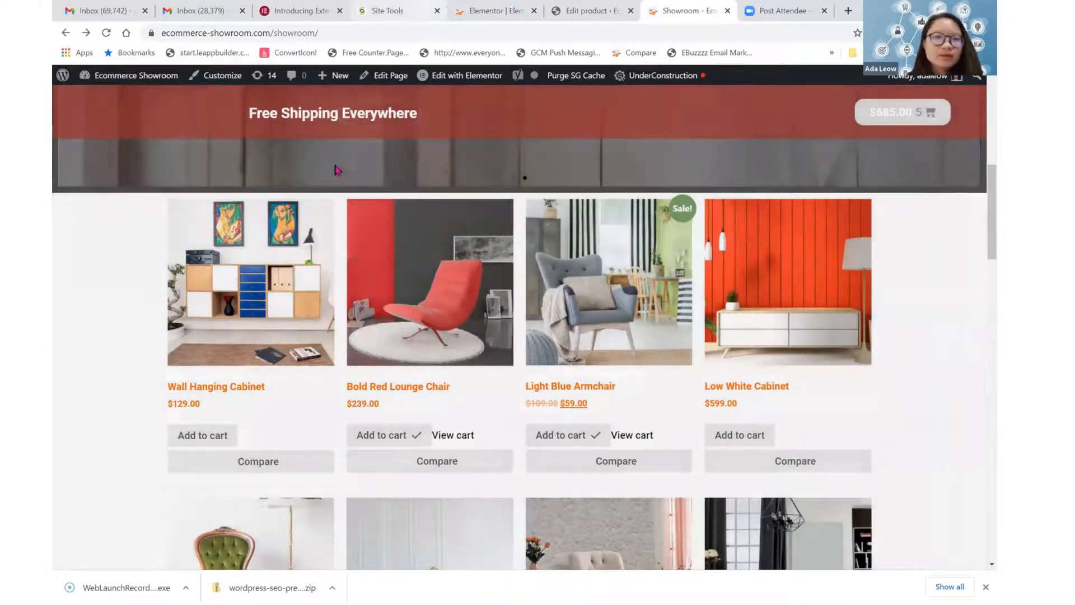
pyautogui.click(495, 10)
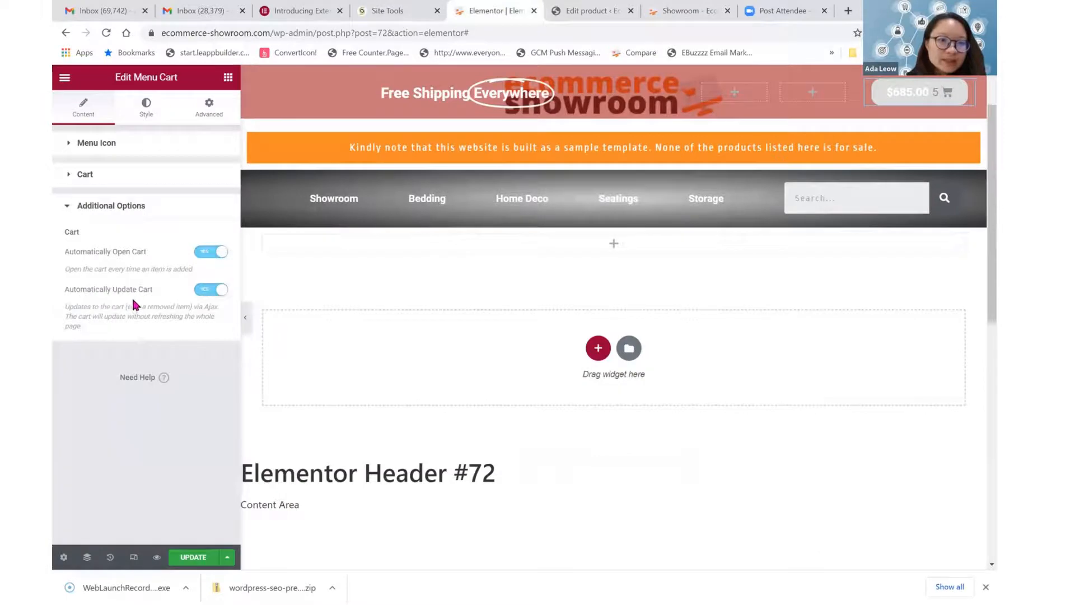
pyautogui.click(566, 7)
pyautogui.click(683, 7)
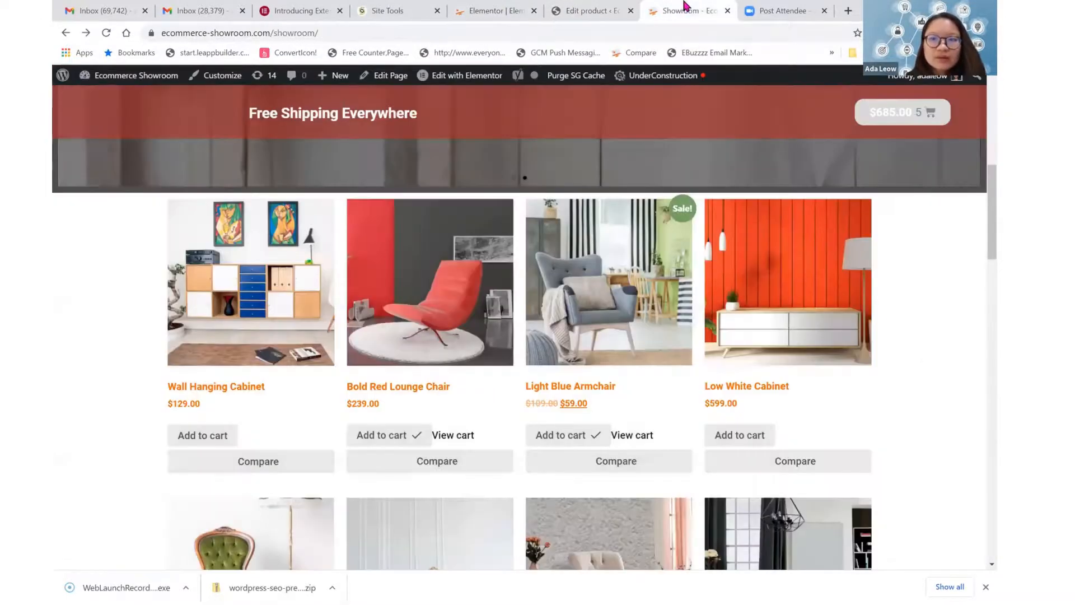
# - Open the side cart and remove the Wall Hanging Cabinet and the Light Blue Armchair from it
pyautogui.click(893, 110)
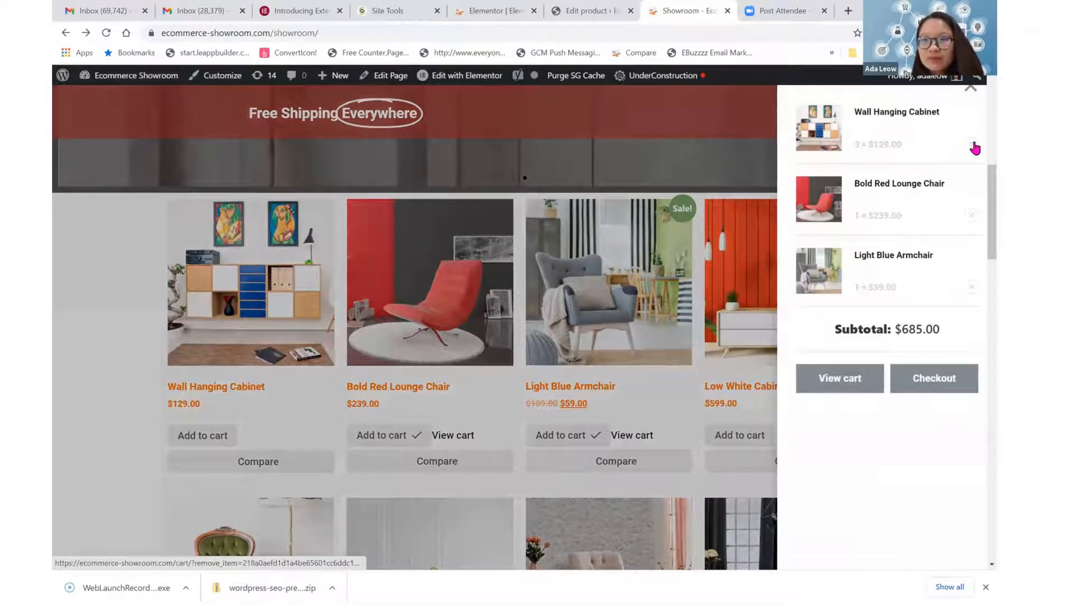
pyautogui.click(972, 144)
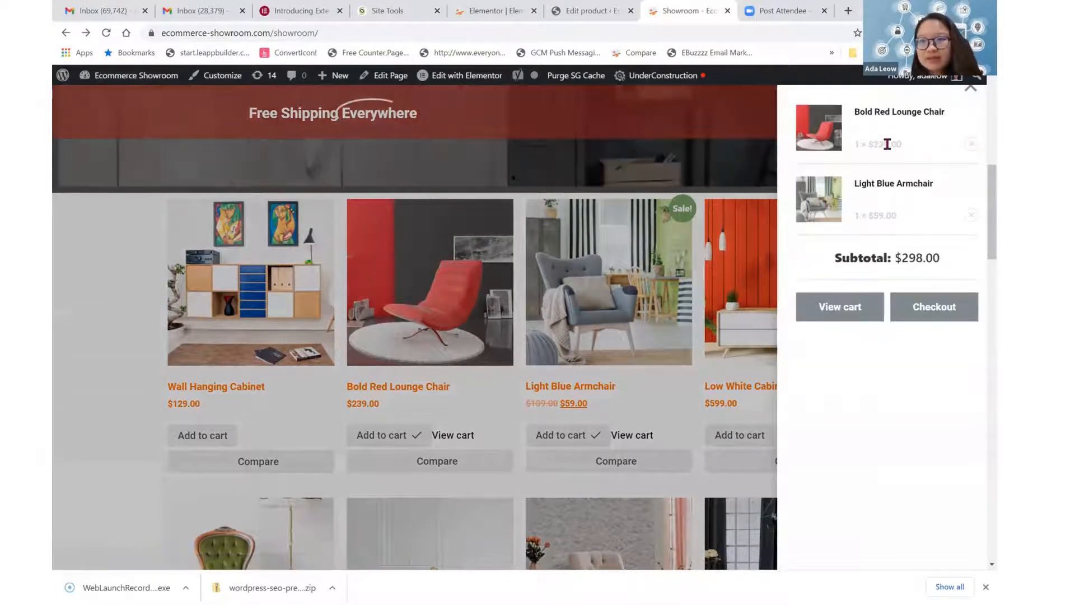
pyautogui.click(968, 218)
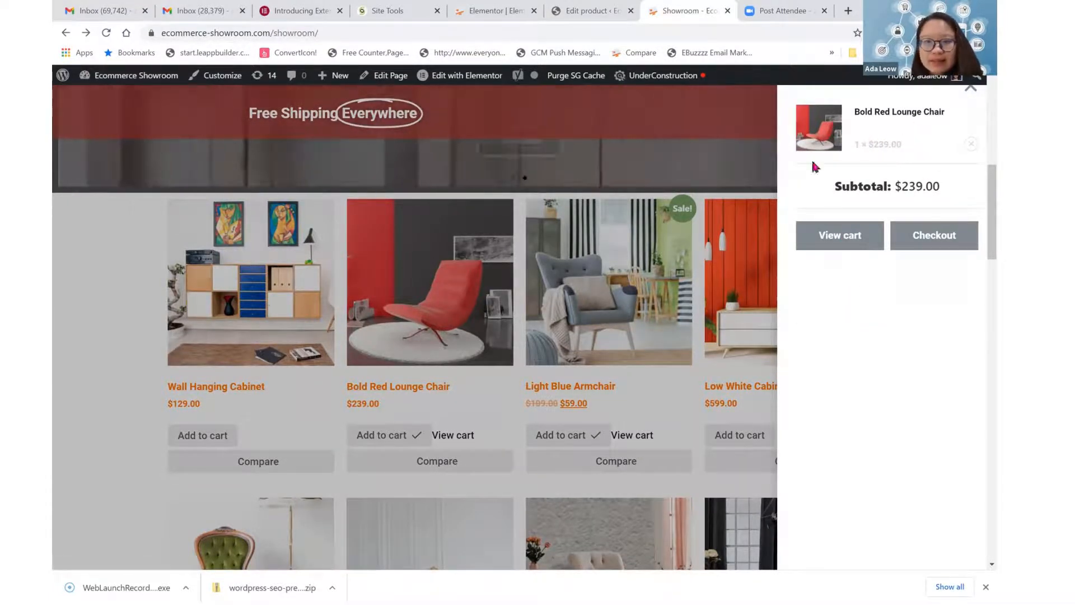
# - Dismiss the side cart, add another Bold Red Lounge Chair and check its quantity in the side cart
pyautogui.click(407, 424)
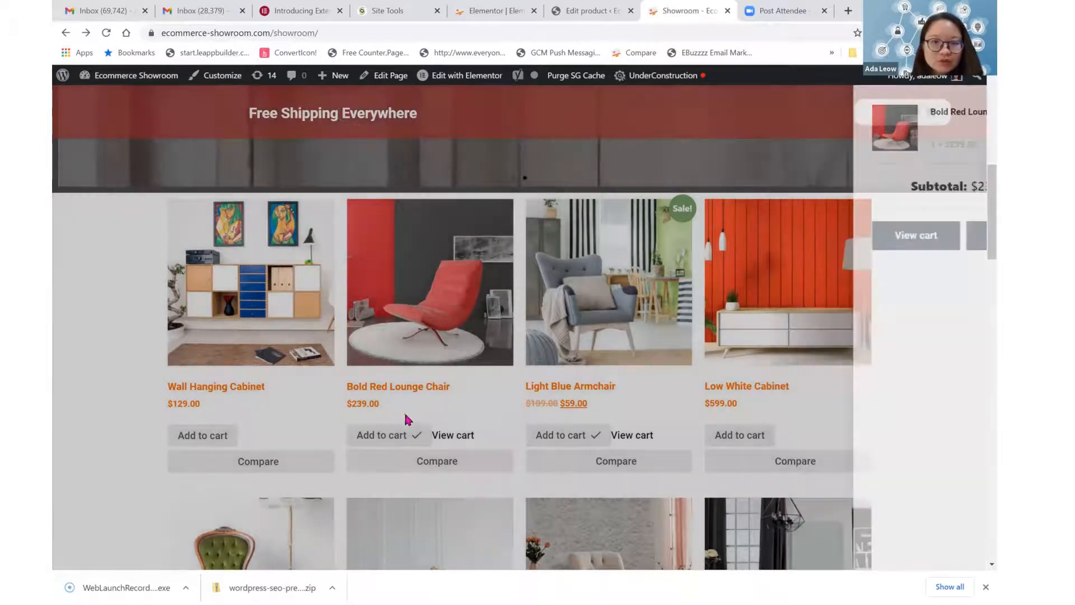
pyautogui.click(378, 436)
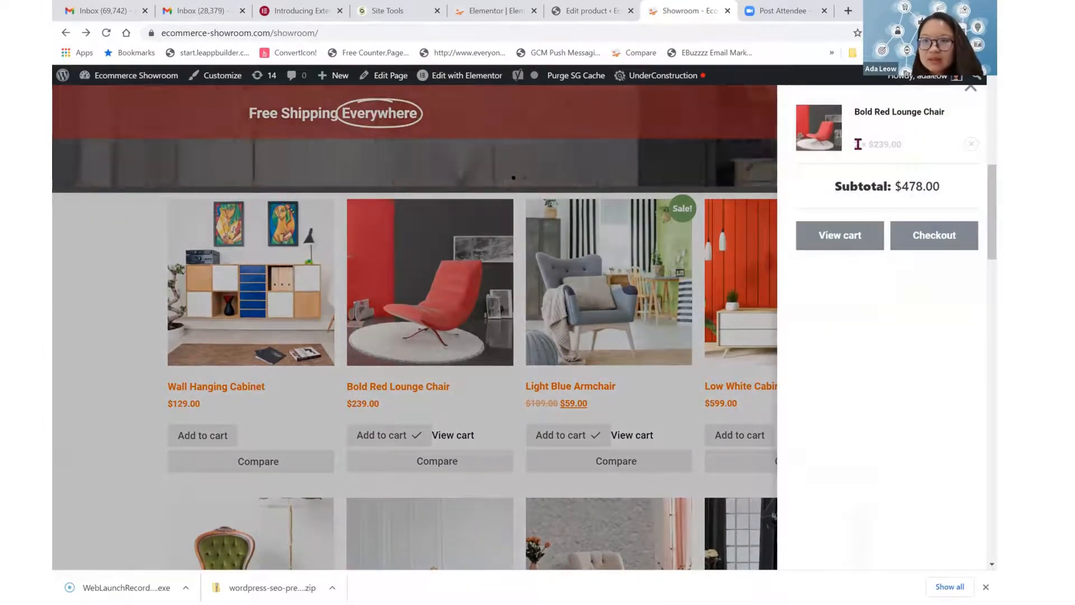
pyautogui.doubleClick(857, 144)
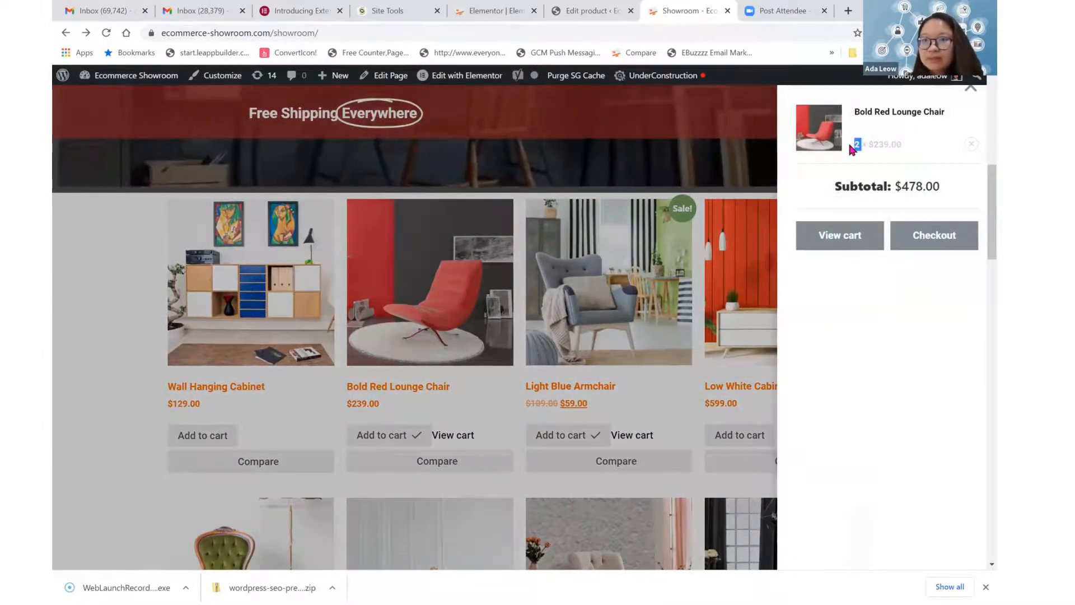
pyautogui.click(970, 87)
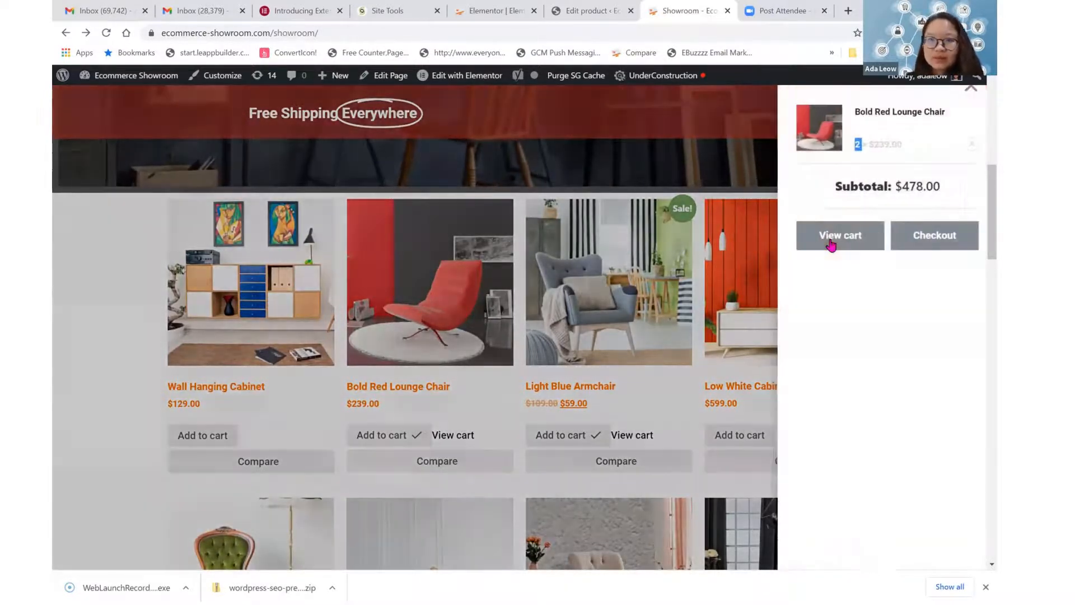
# - View the full Cart page, set the Bold Red Lounge Chair quantity to 1 and check the side cart for an update
pyautogui.click(832, 244)
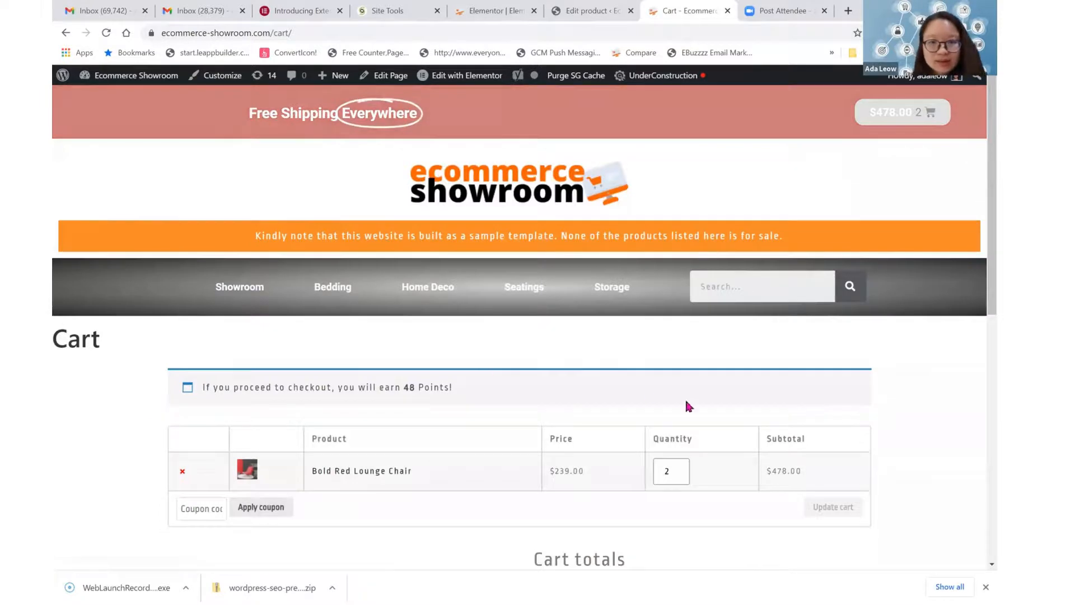
pyautogui.click(674, 475)
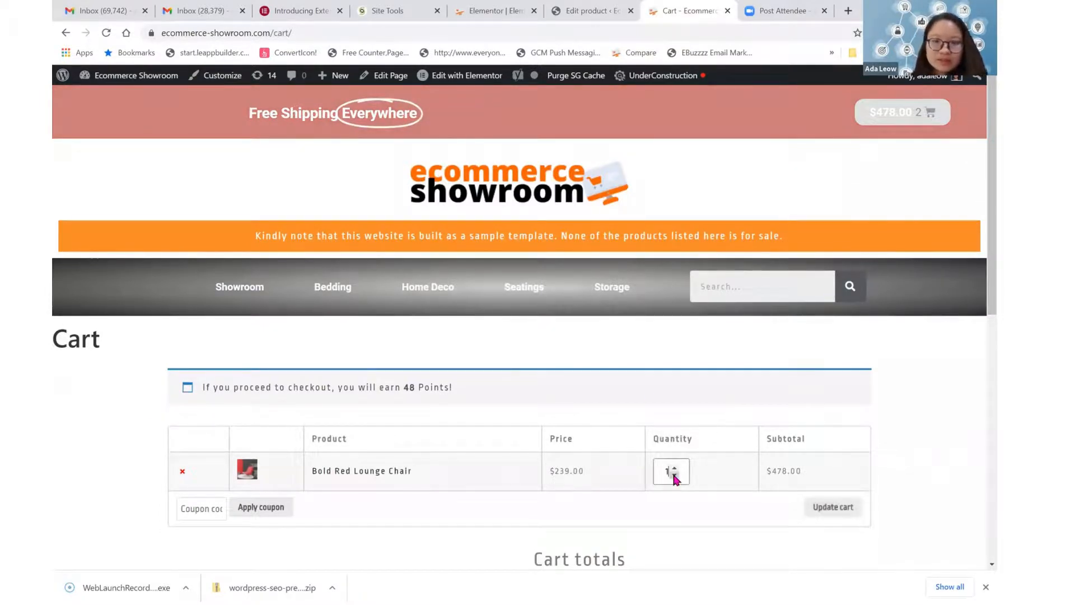
pyautogui.click(872, 115)
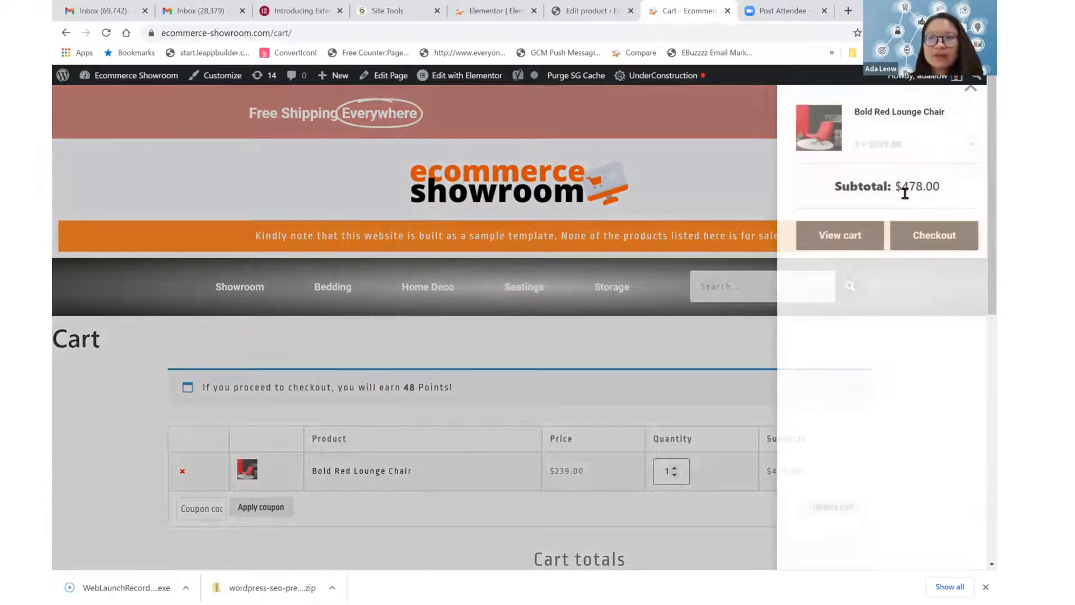
pyautogui.click(748, 106)
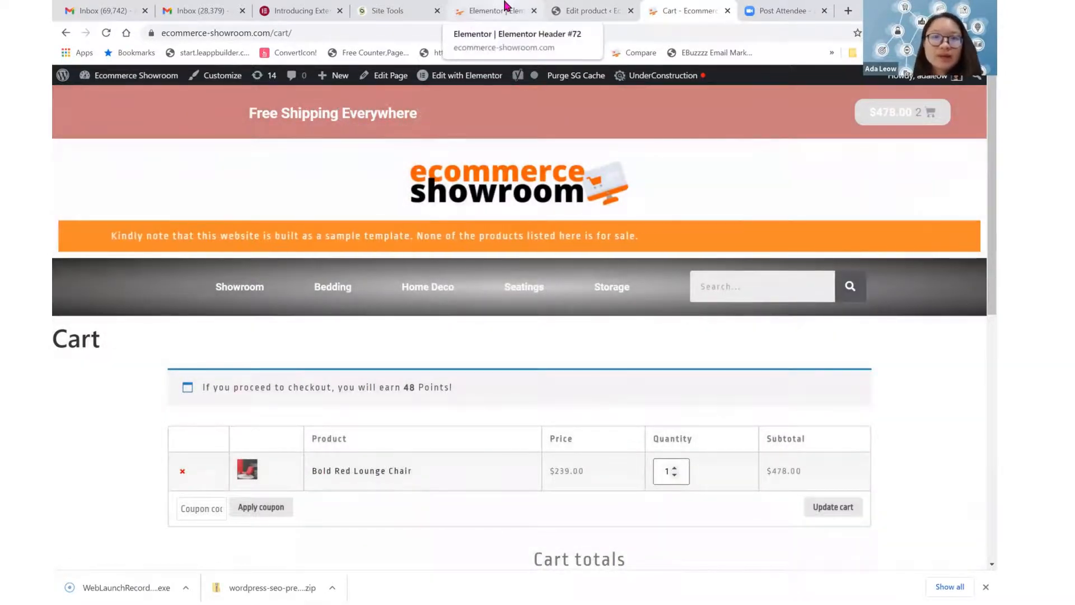
# - Review the Automatically Update Cart option in the header editor and the Better store experience notes in the Elementor Pro 3.4 blog post
pyautogui.click(500, 10)
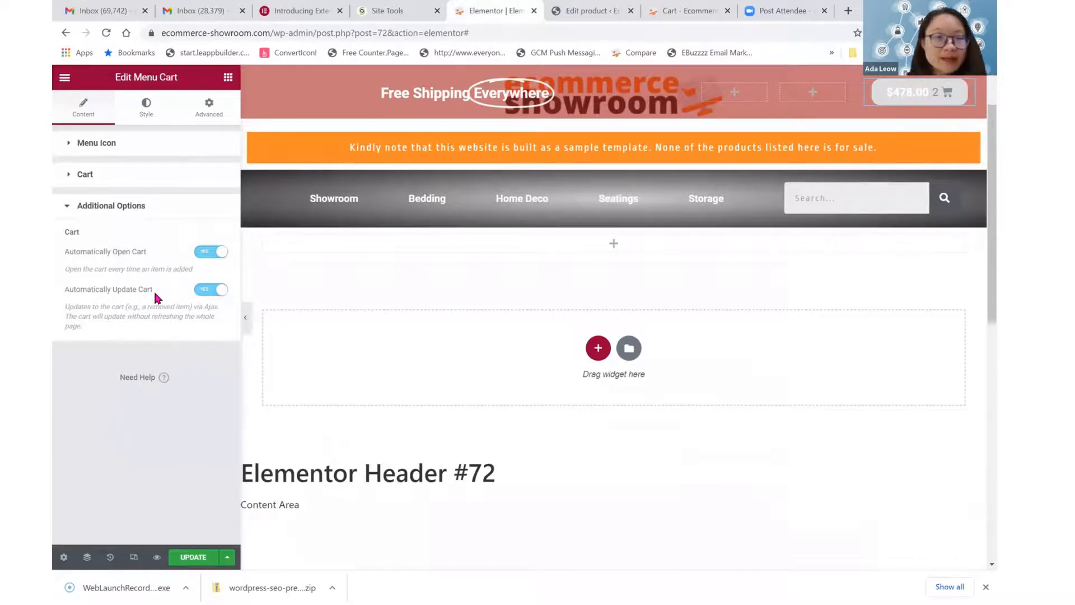
pyautogui.click(299, 10)
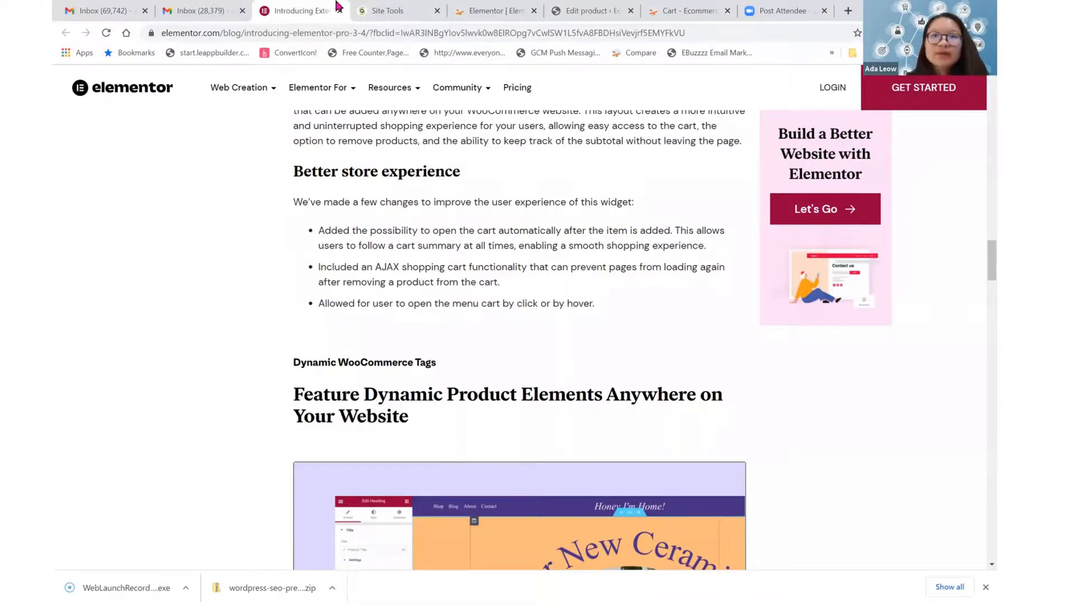
pyautogui.click(698, 7)
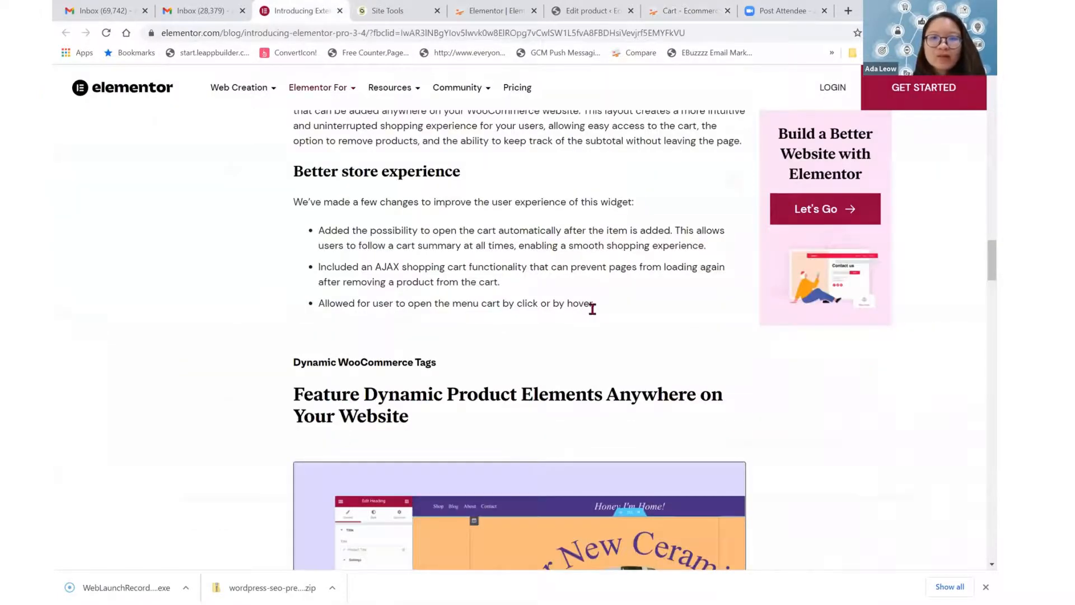
# - Test how the side cart opens from the menu cart on the live Cart page, then dismiss it
pyautogui.click(671, 8)
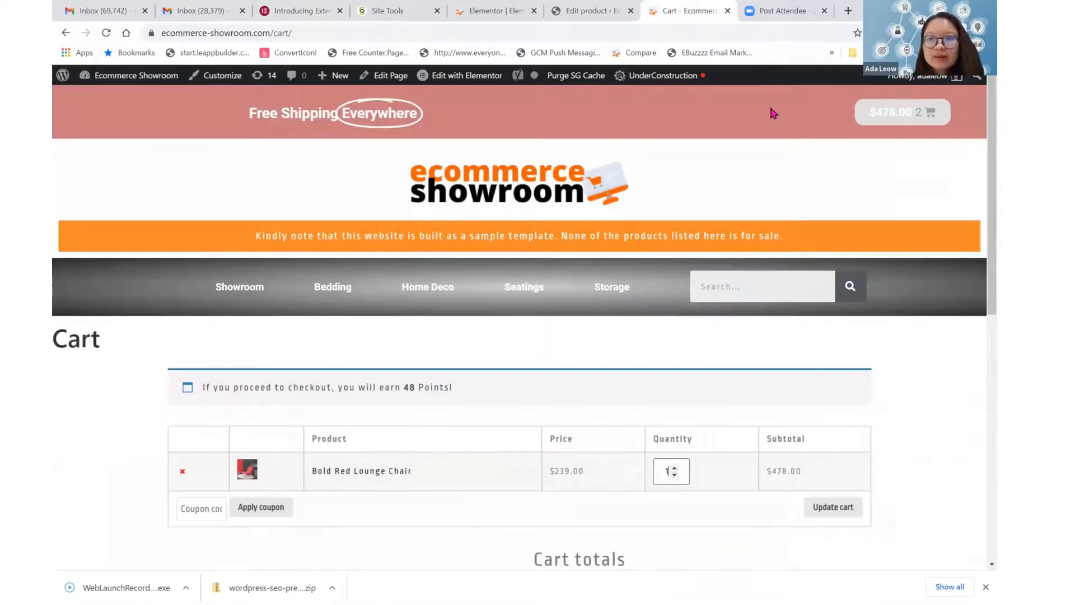
pyautogui.click(873, 112)
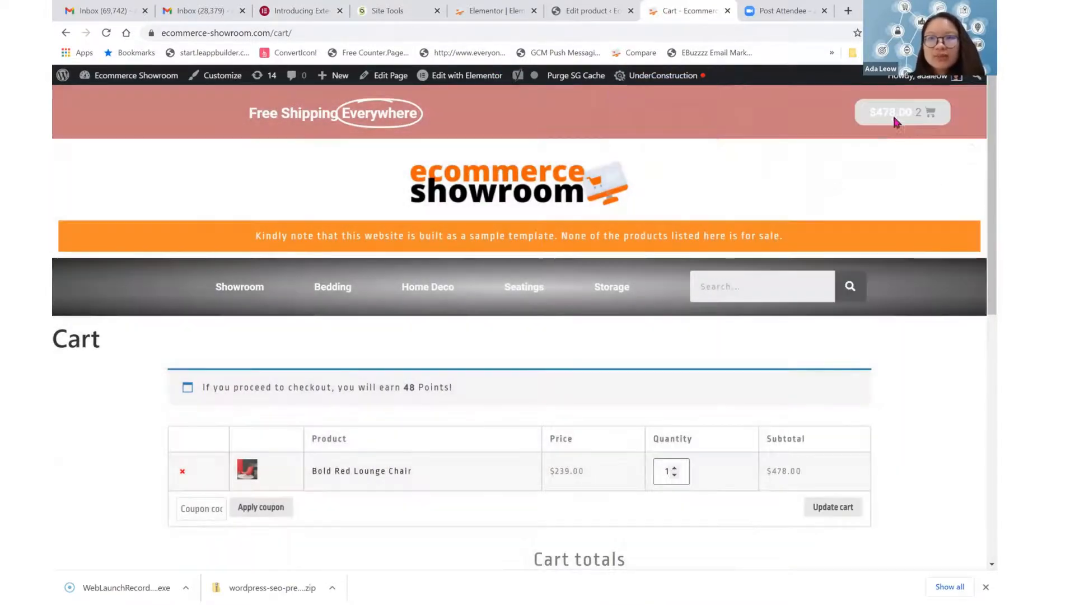
pyautogui.click(898, 113)
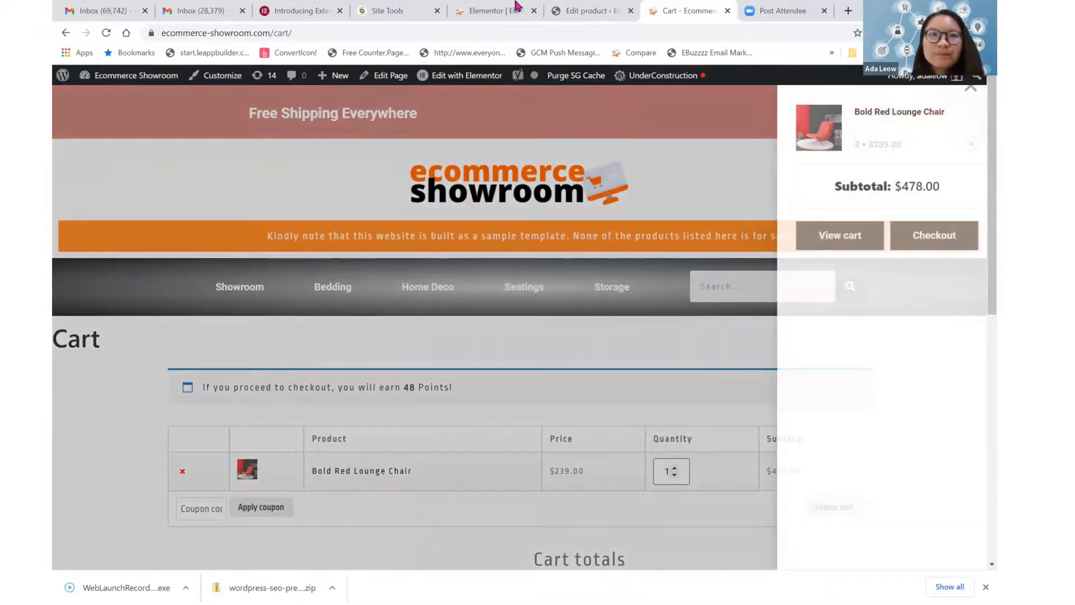
pyautogui.click(708, 183)
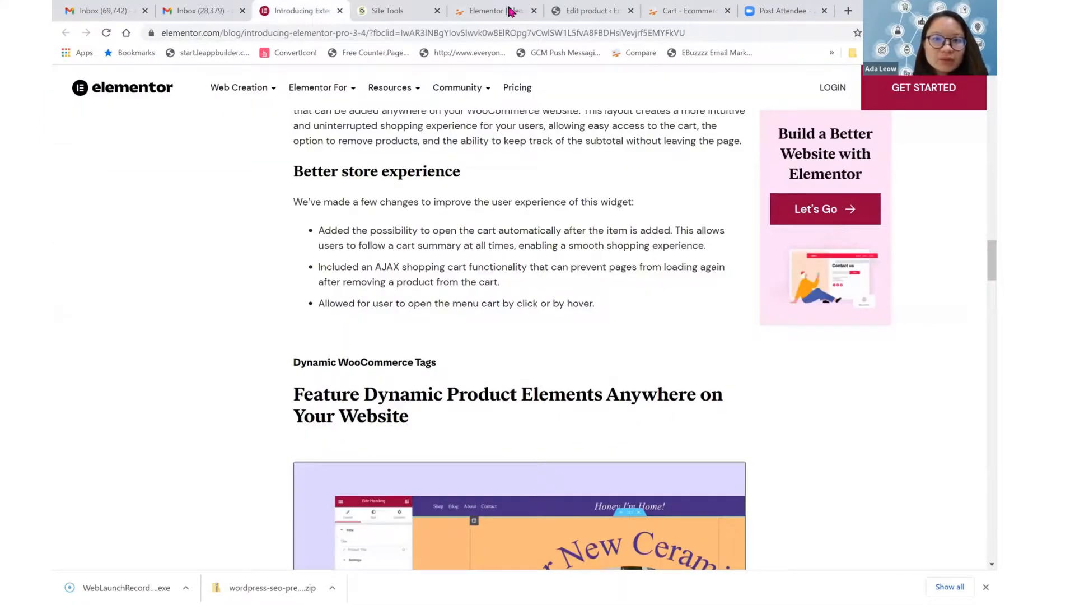
# - Set the Menu Cart's Open Cart option to On Click in the header template and update the template
pyautogui.click(386, 11)
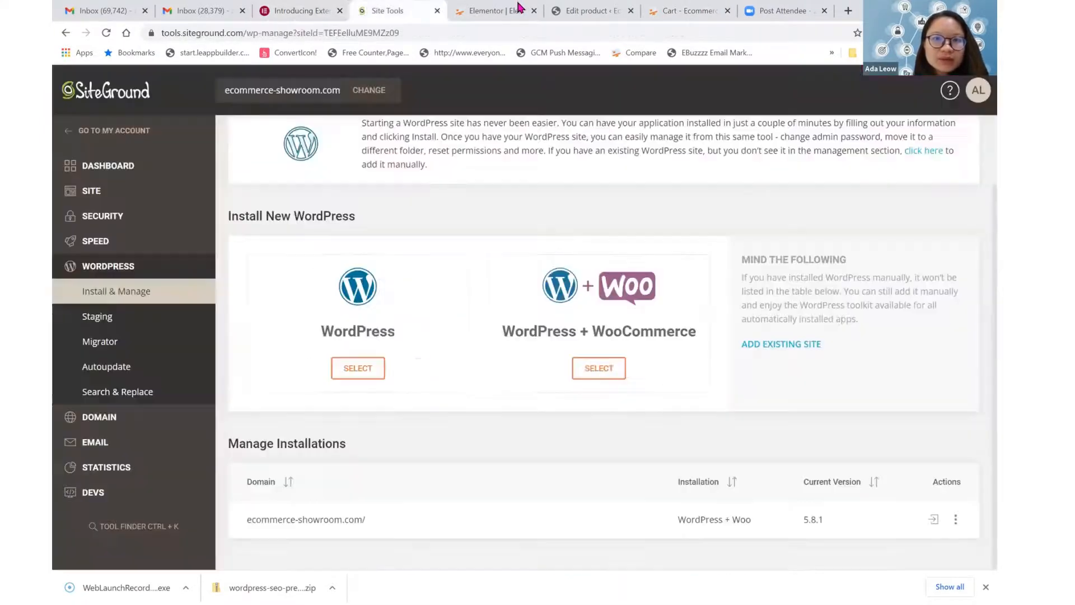
pyautogui.rightClick(369, 7)
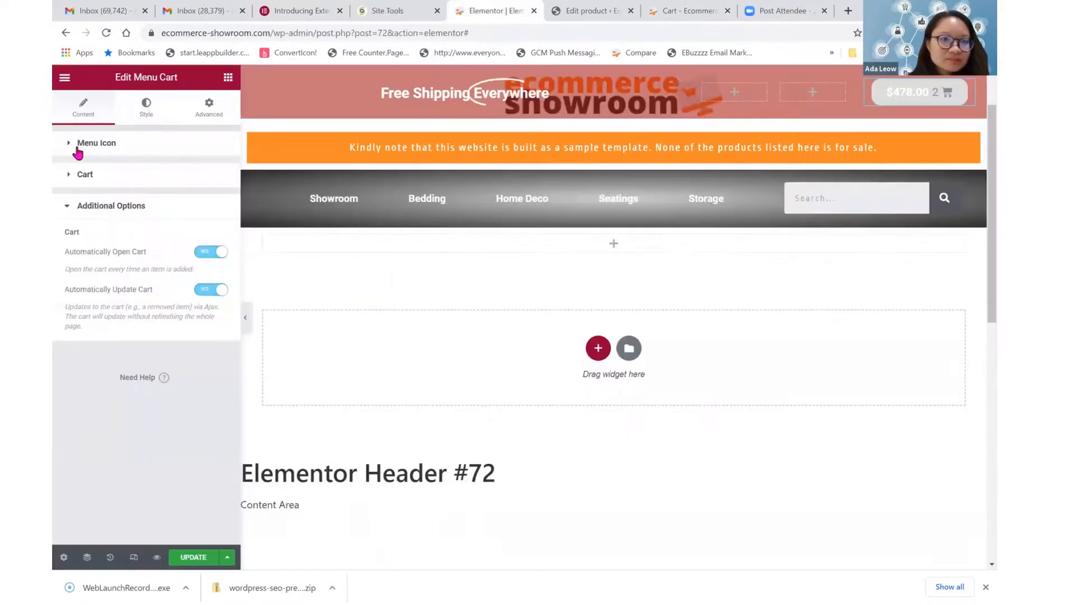
pyautogui.click(78, 151)
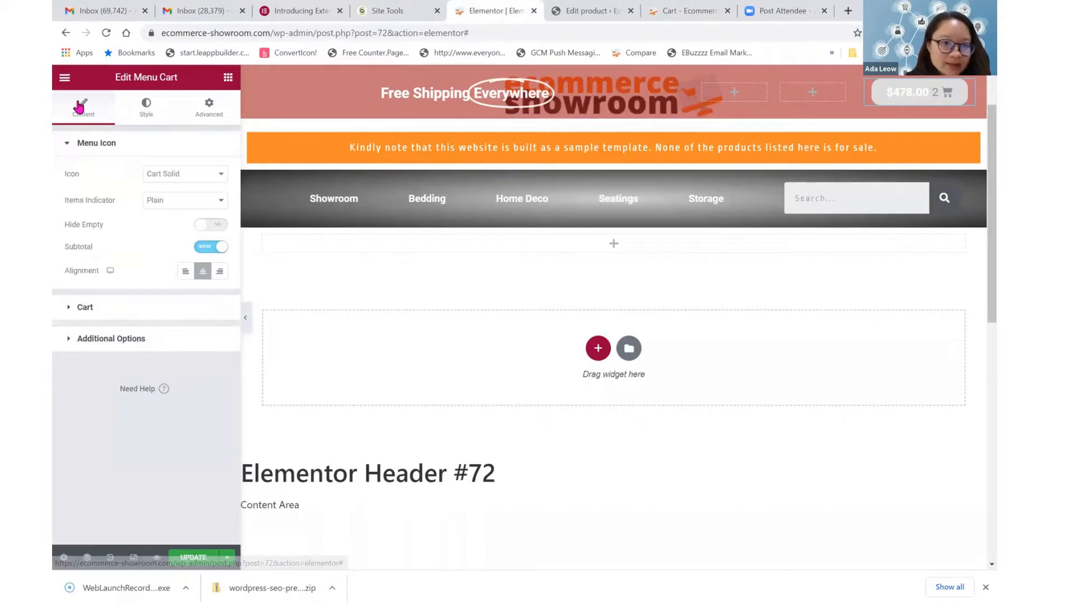
pyautogui.click(83, 307)
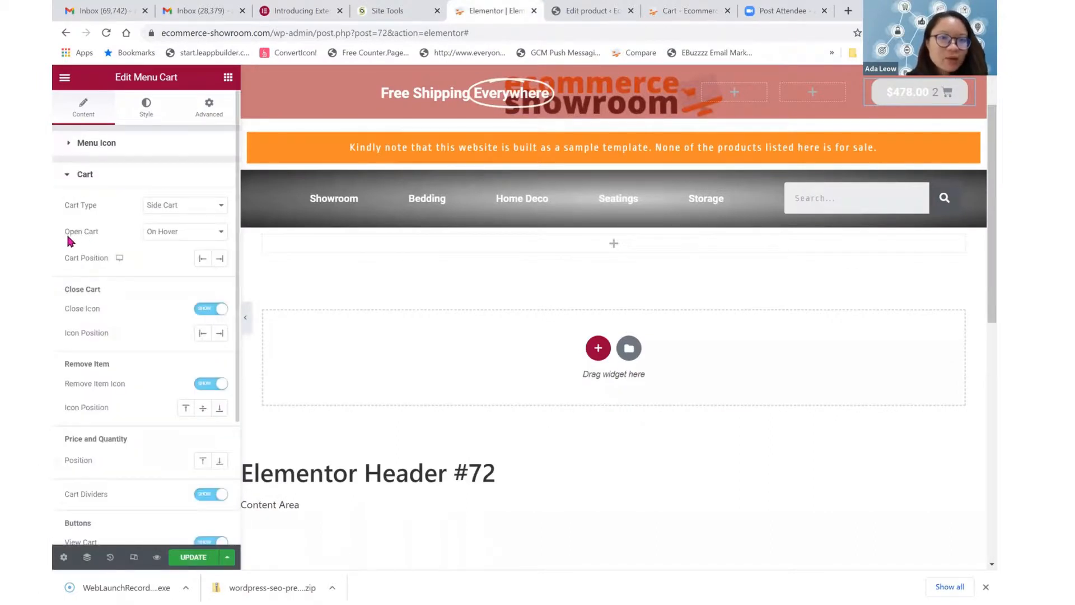
pyautogui.click(180, 232)
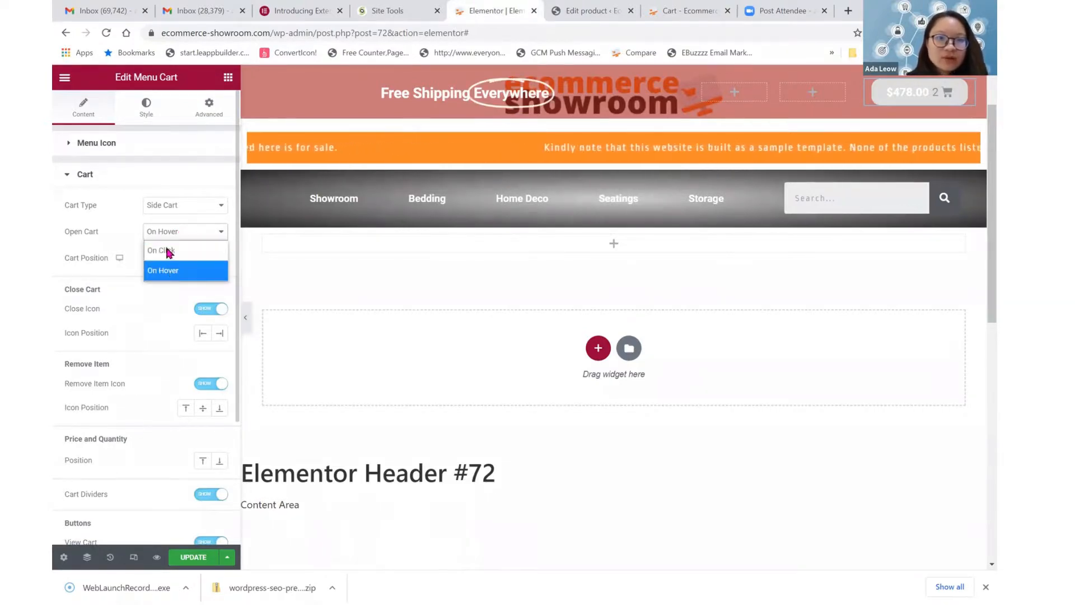
pyautogui.click(168, 252)
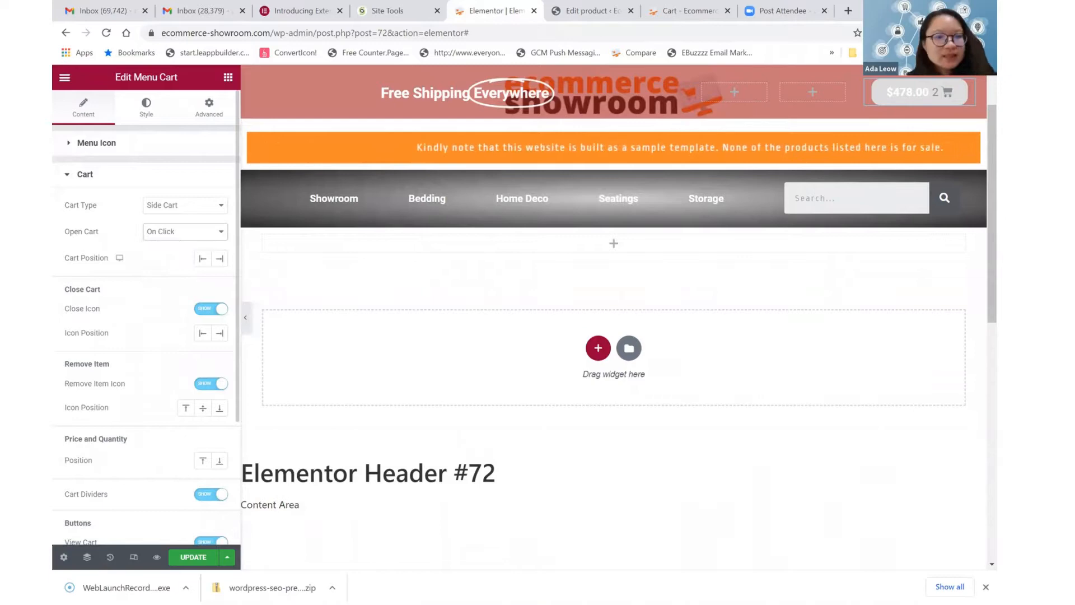
pyautogui.click(193, 557)
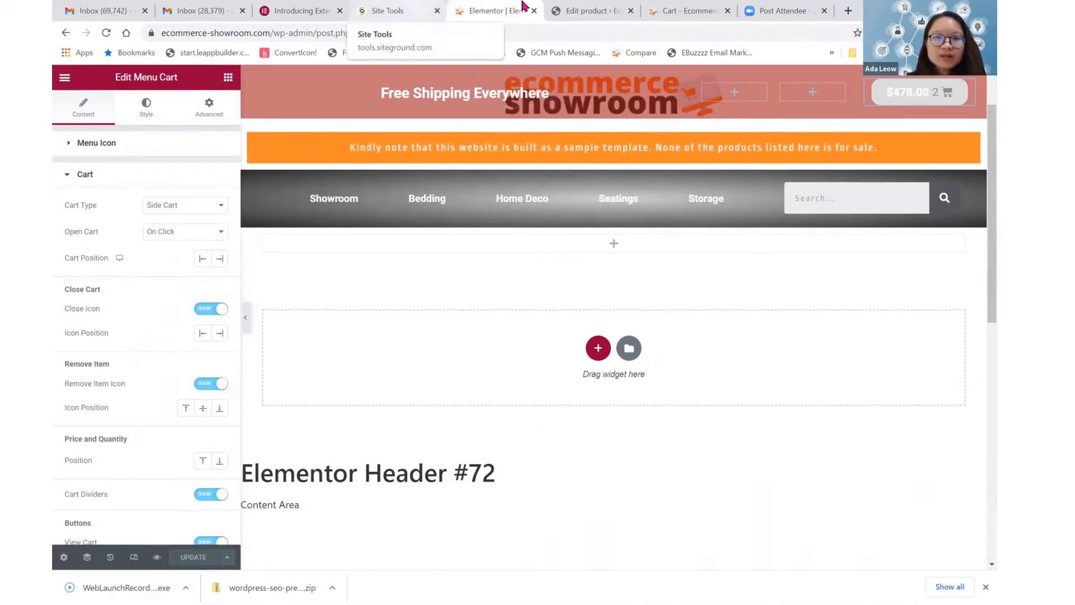
pyautogui.click(396, 10)
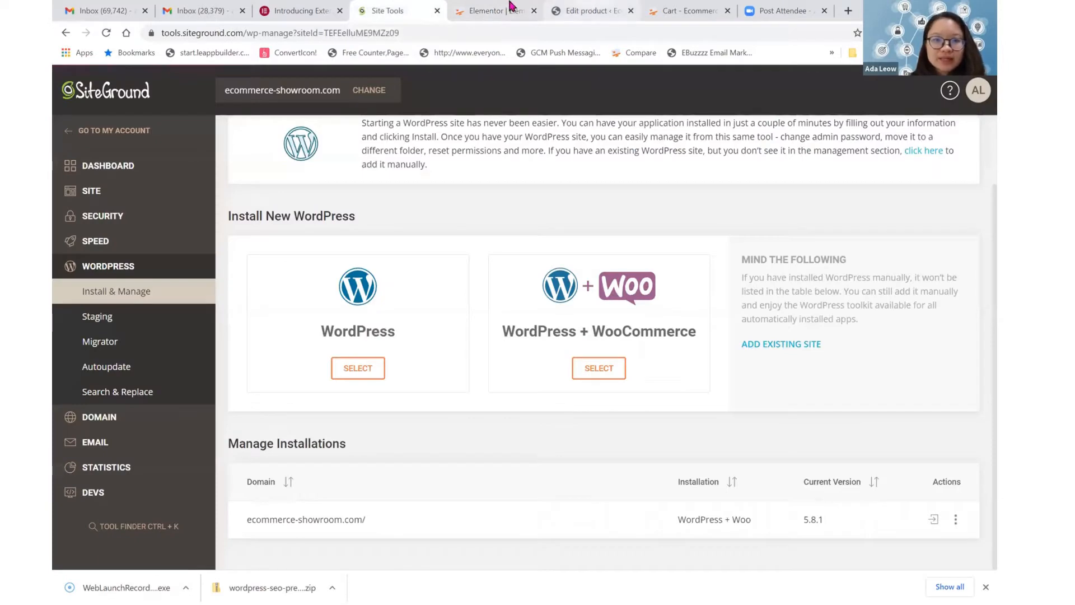
pyautogui.click(585, 10)
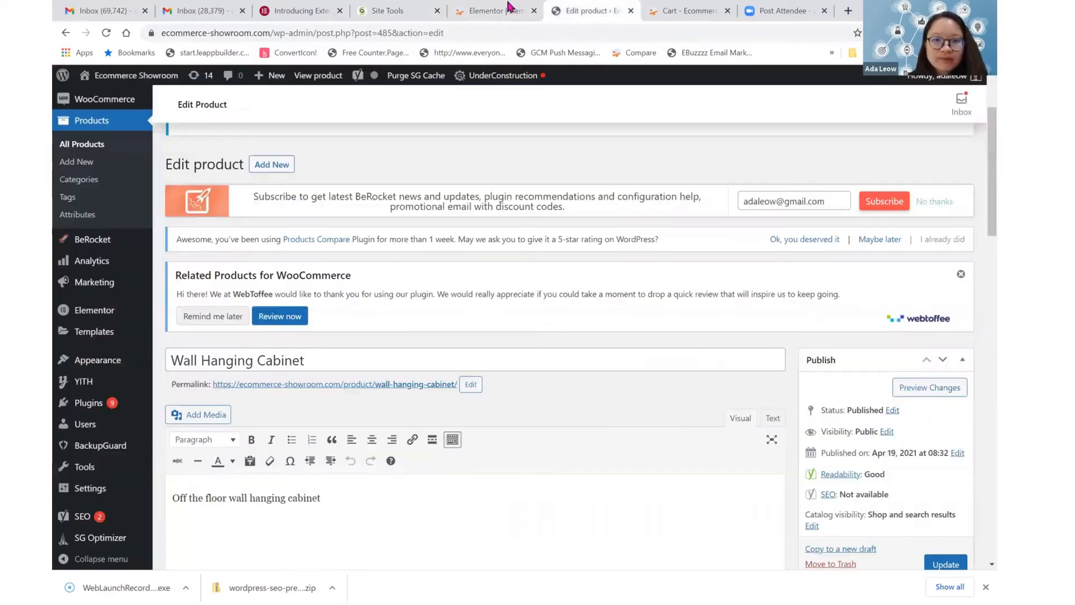
pyautogui.click(451, 8)
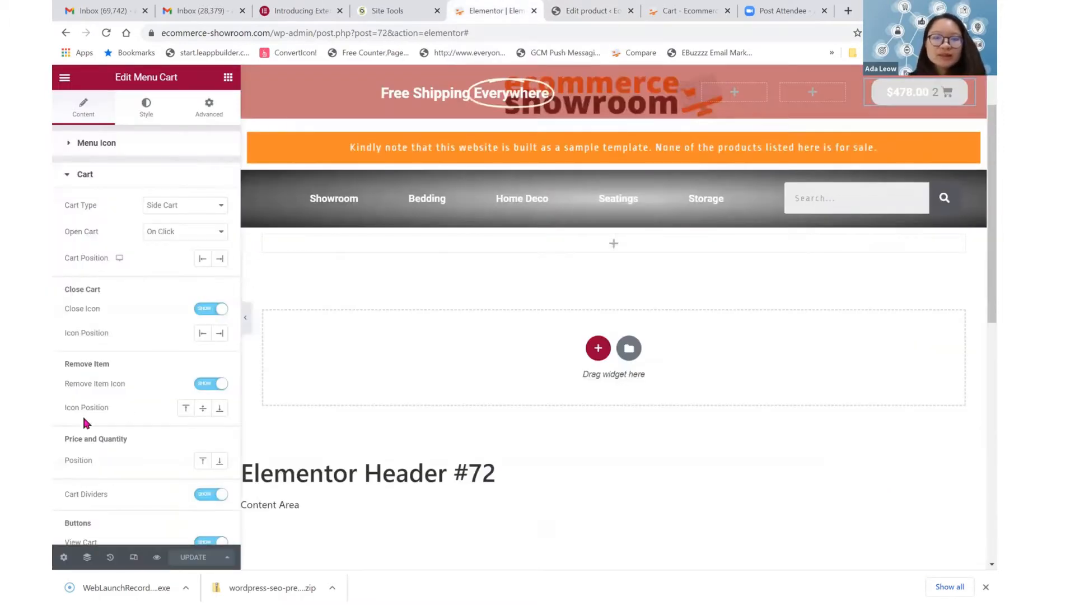